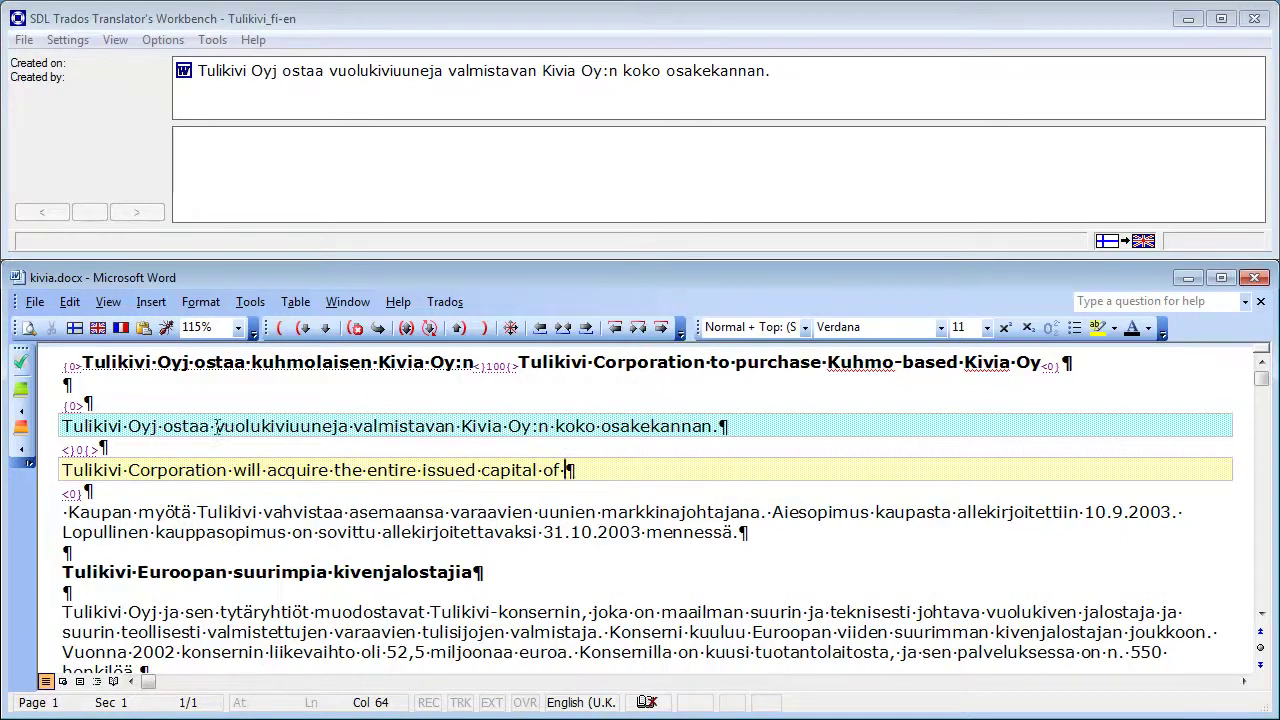
# Run a concordance search on the source term 'vuolukivi', which returns one 'soapstone processing company' hit.
pyautogui.moveTo(215, 427); pyautogui.dragTo(289, 427)
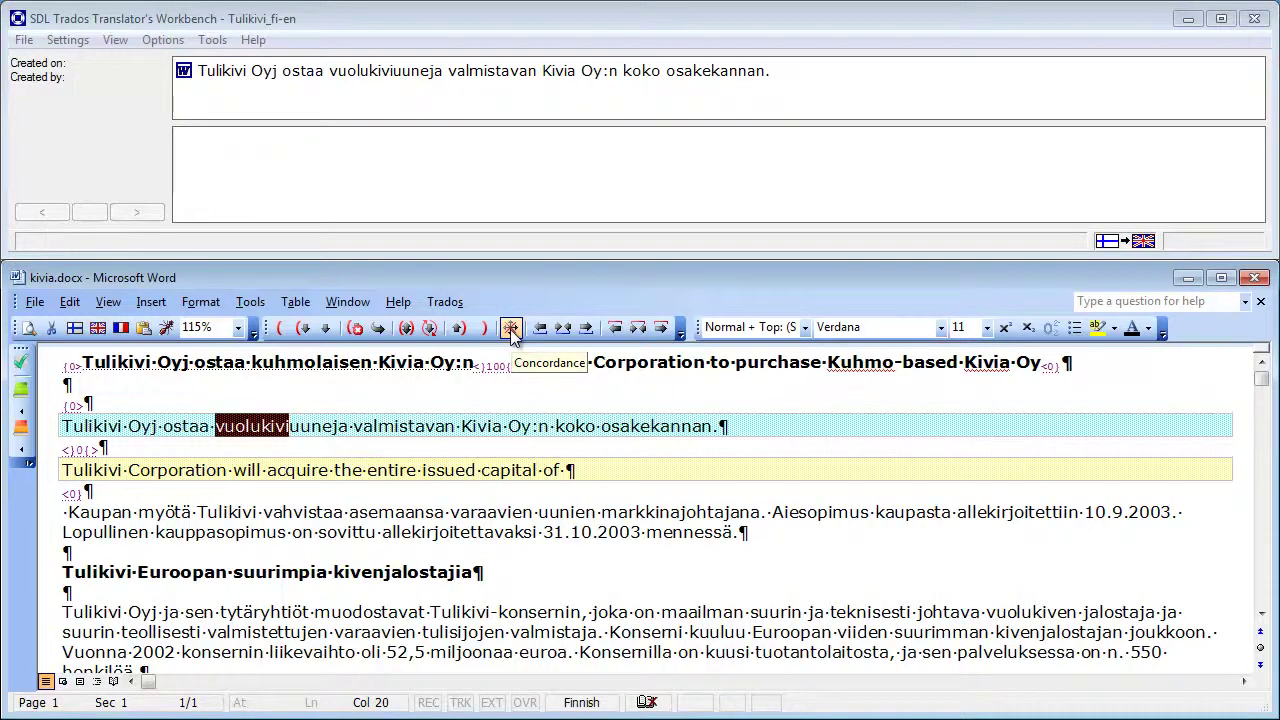
pyautogui.click(511, 330)
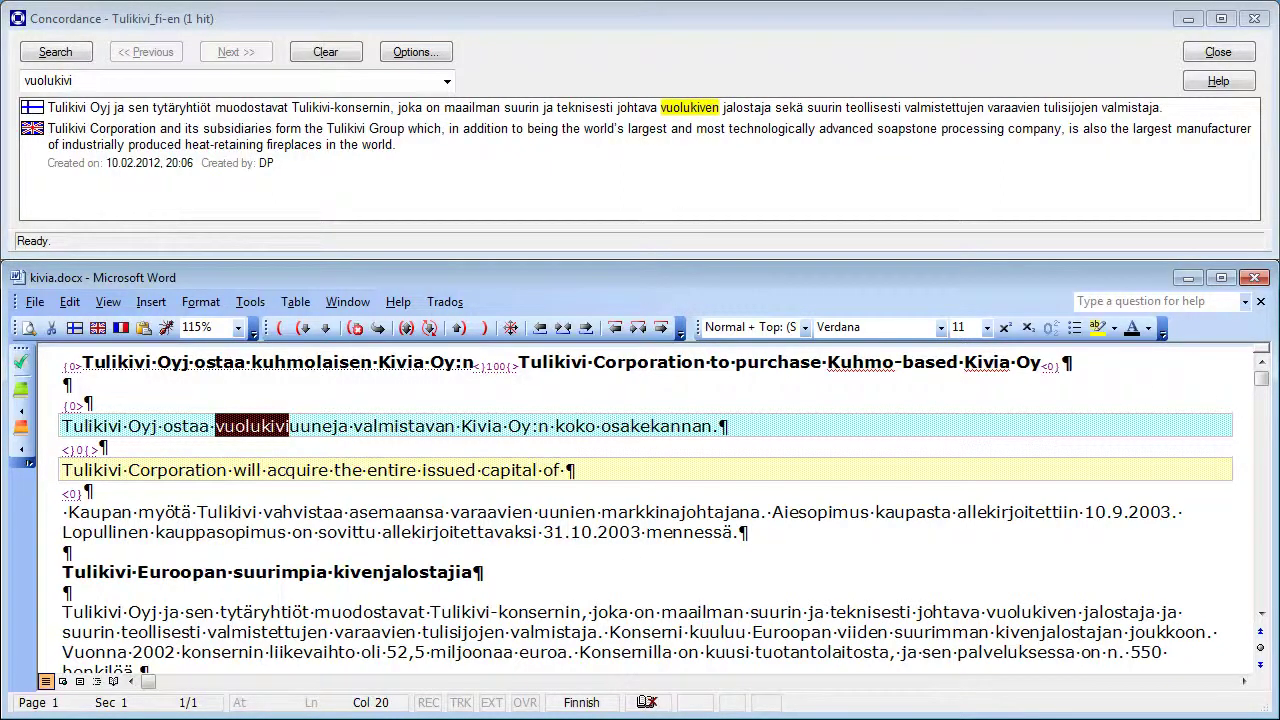
pyautogui.hotkey('ctrl', 'alt', 'Up')
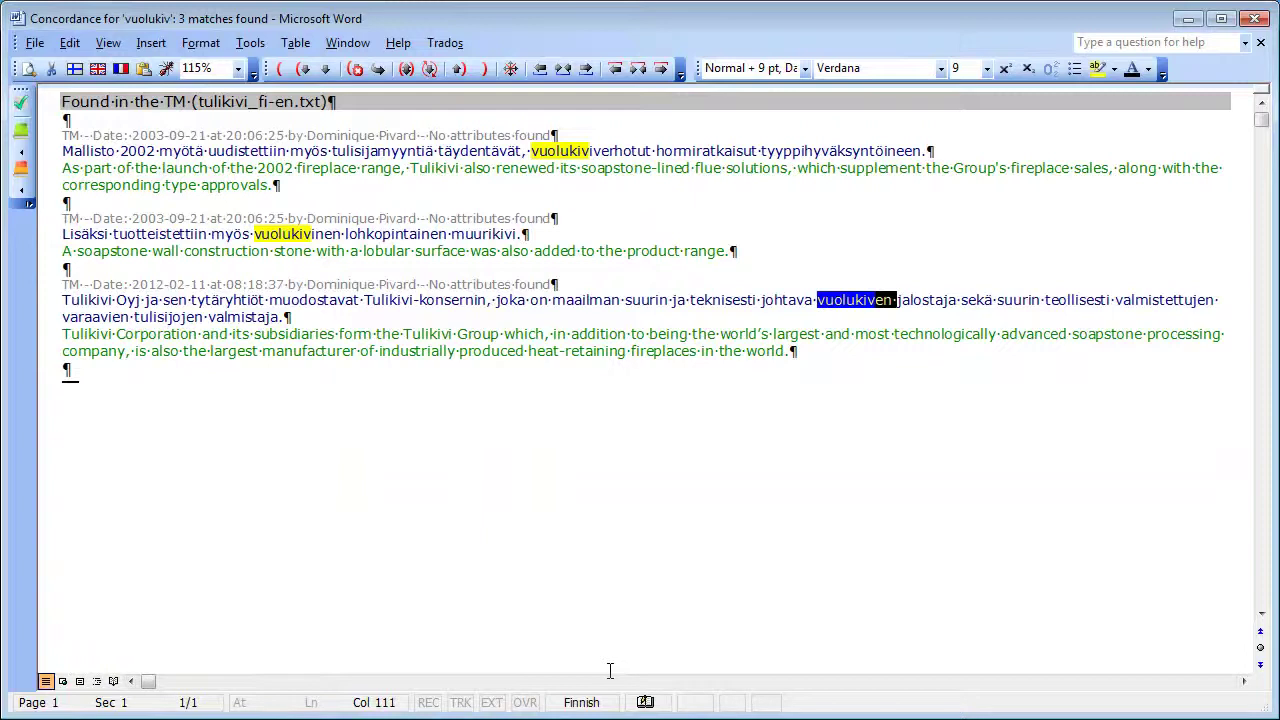
pyautogui.click(625, 520)
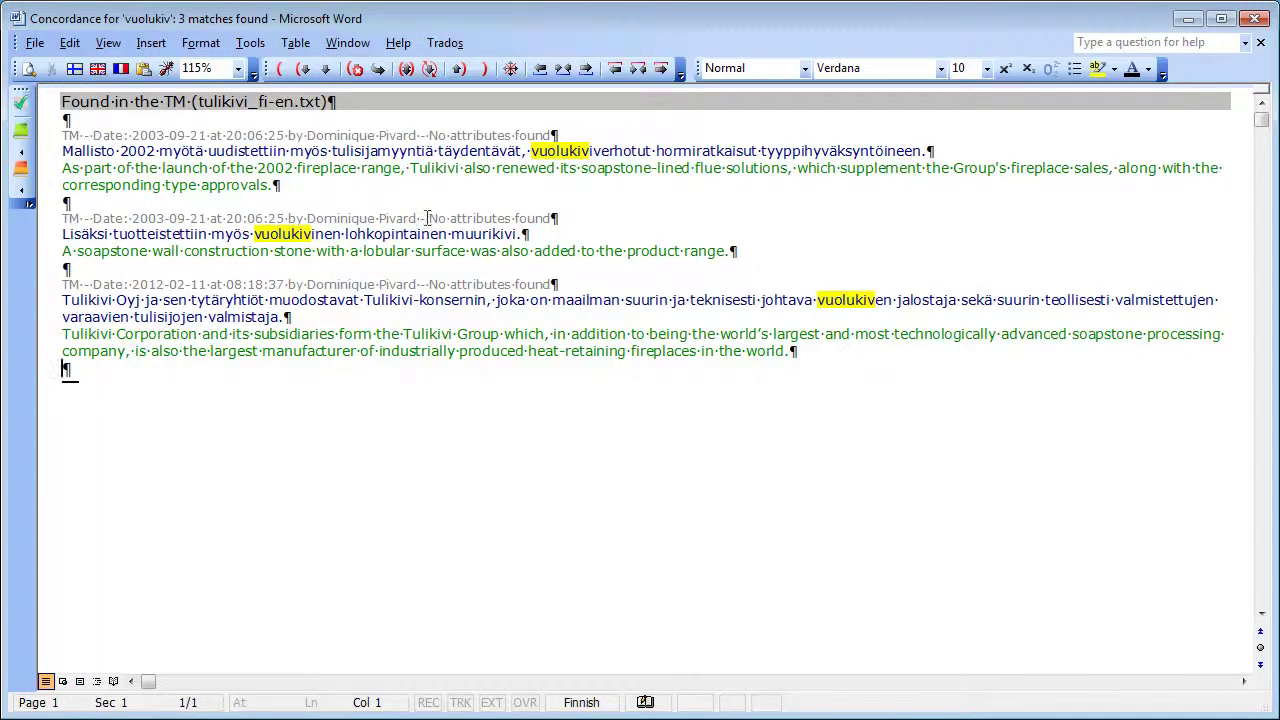
pyautogui.click(1188, 18)
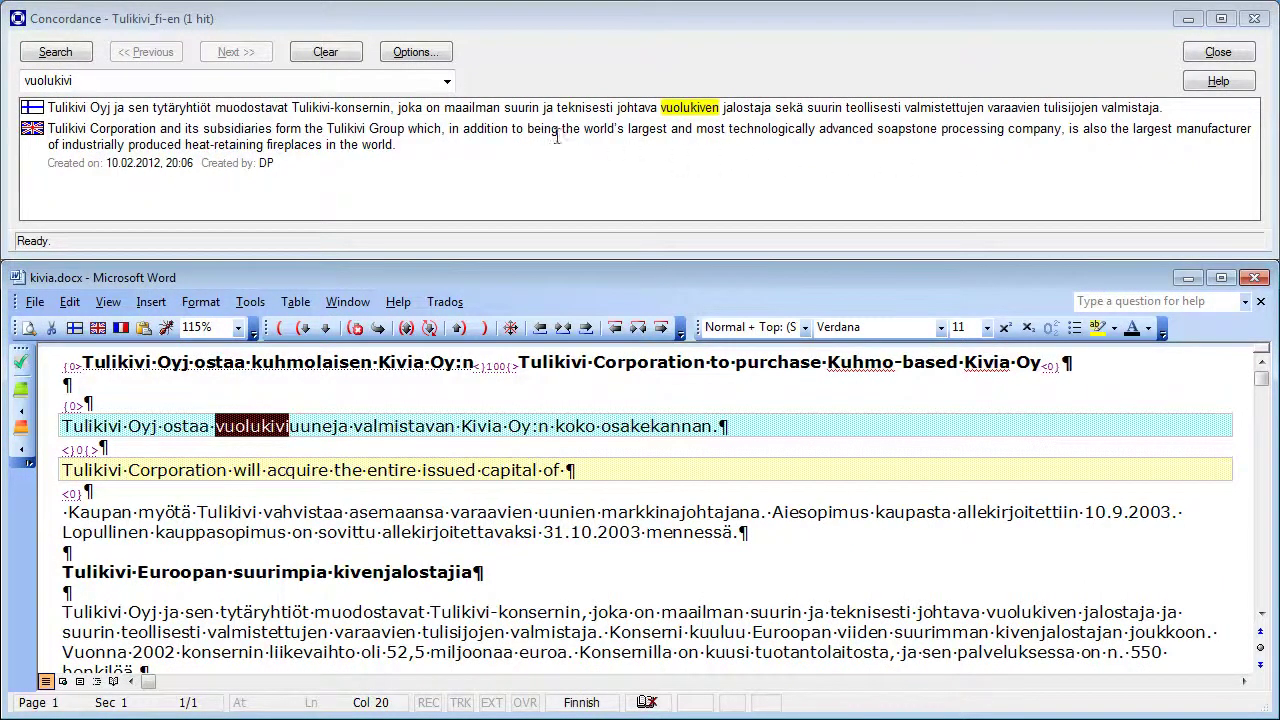
# In the concordance Options, set Minimum match value to 50 instead of 70 and apply it.
pyautogui.click(136, 80)
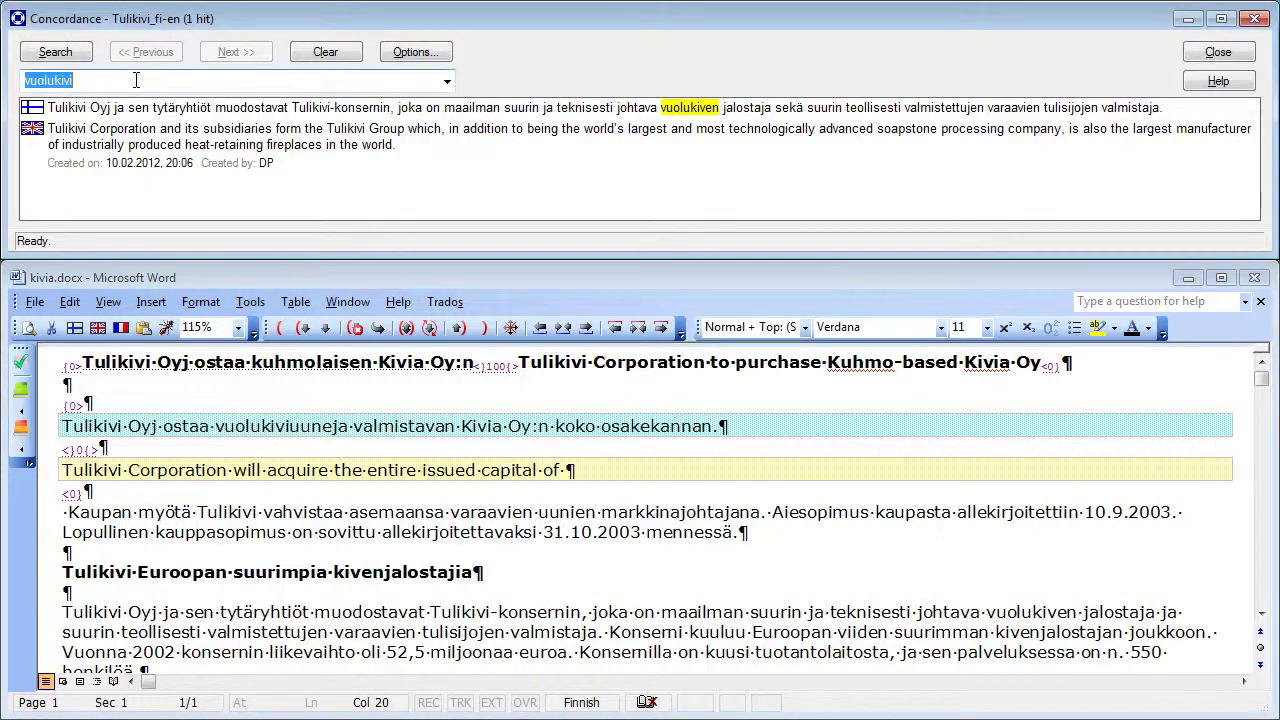
pyautogui.click(136, 80)
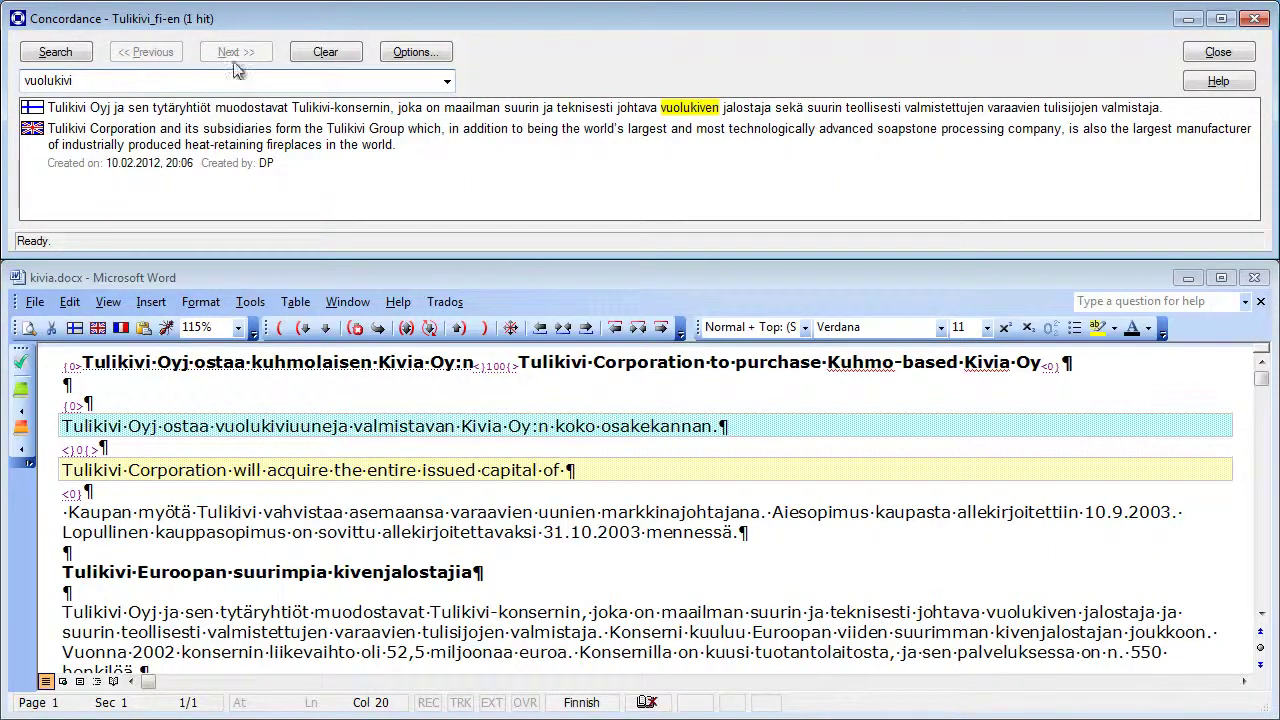
pyautogui.click(418, 52)
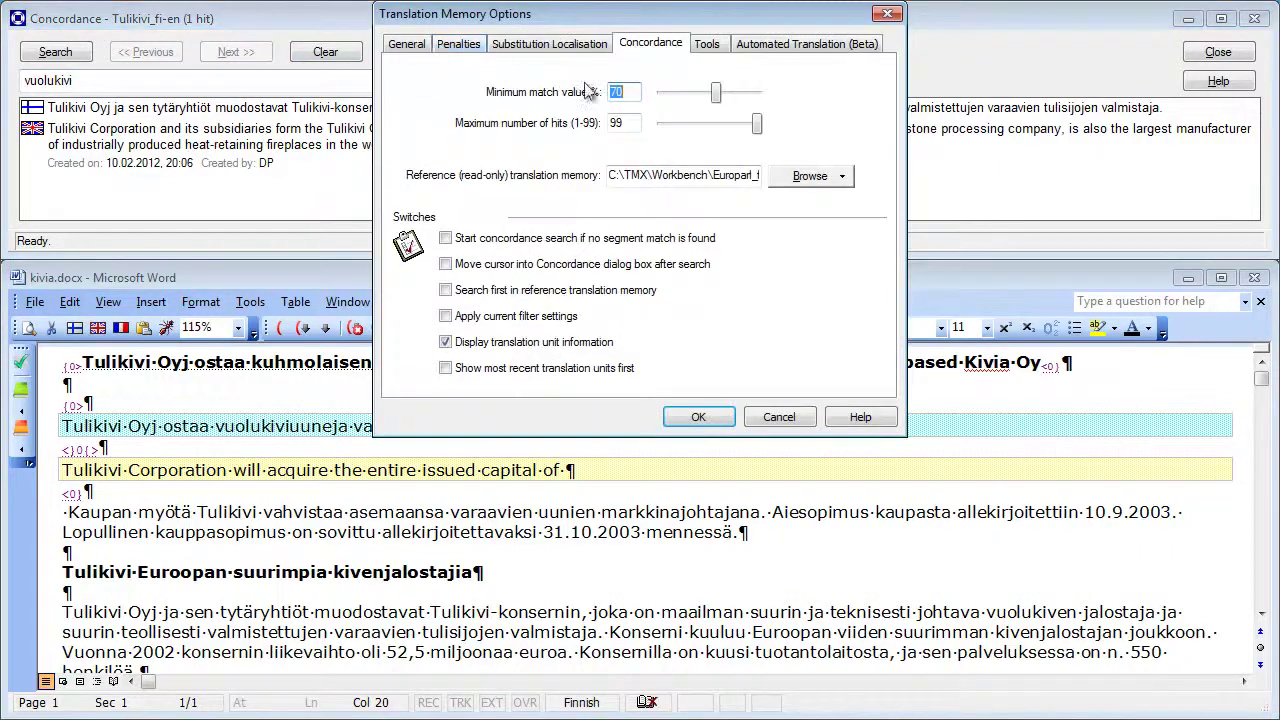
pyautogui.click(635, 92)
pyautogui.press('BackSpace')
pyautogui.write('50')
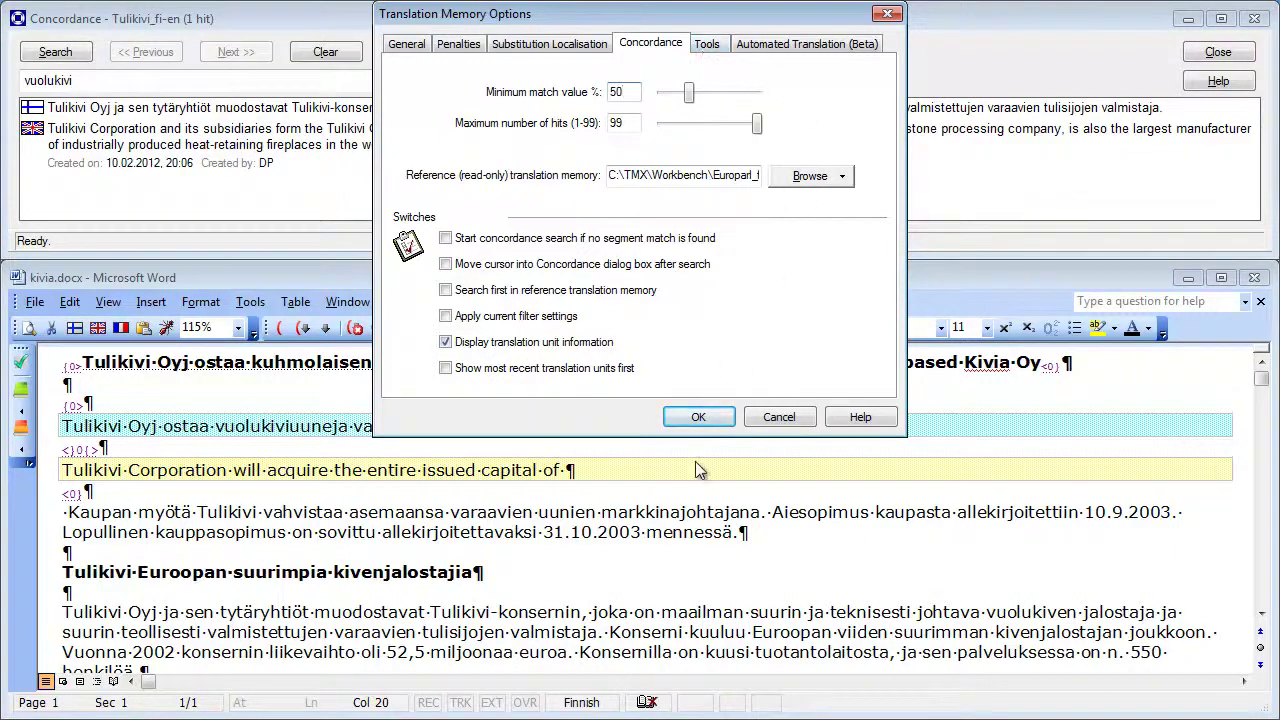
pyautogui.click(705, 418)
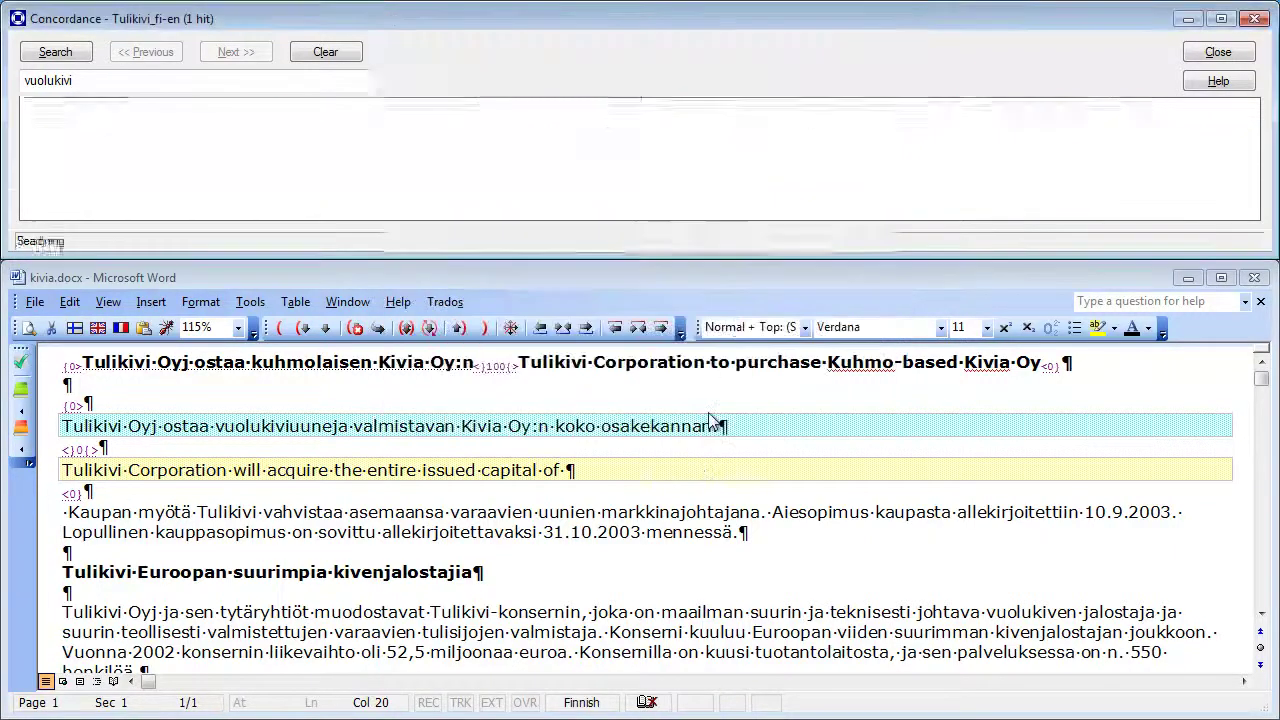
# Re-run the concordance search at the 50% threshold, then search for 'vuolukivine'.
pyautogui.click(97, 80)
pyautogui.click(97, 80)
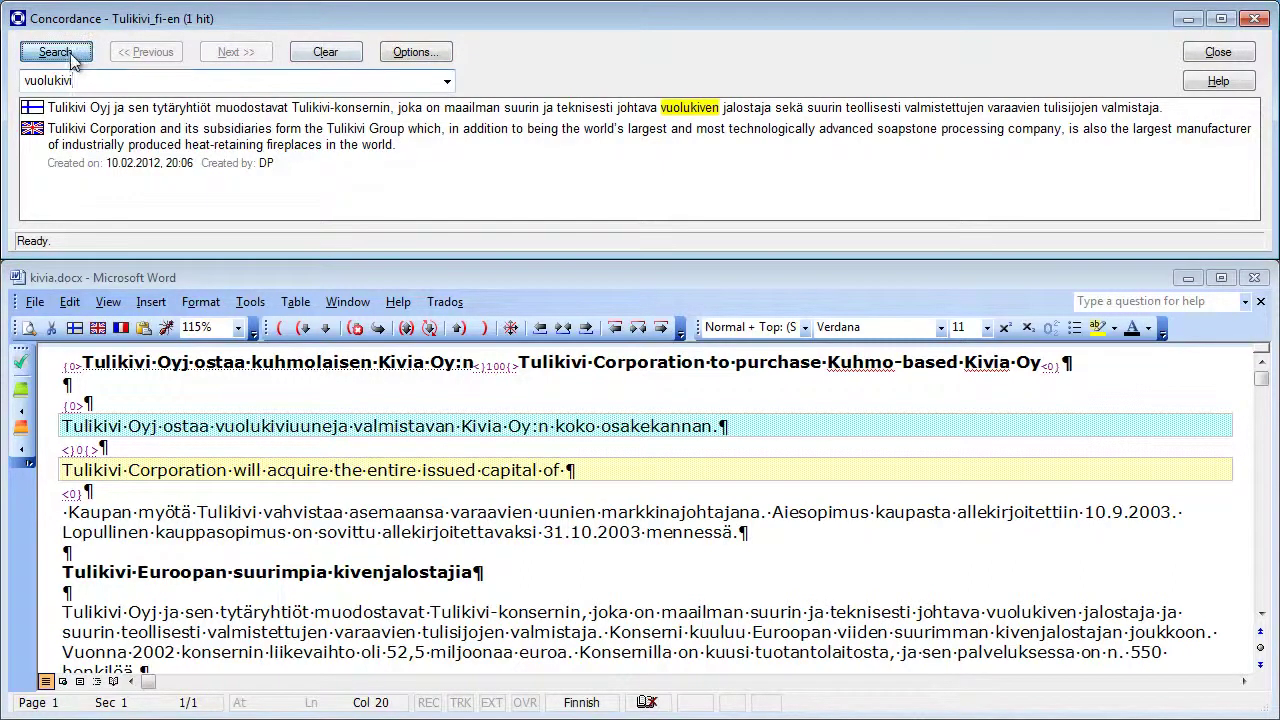
pyautogui.click(70, 58)
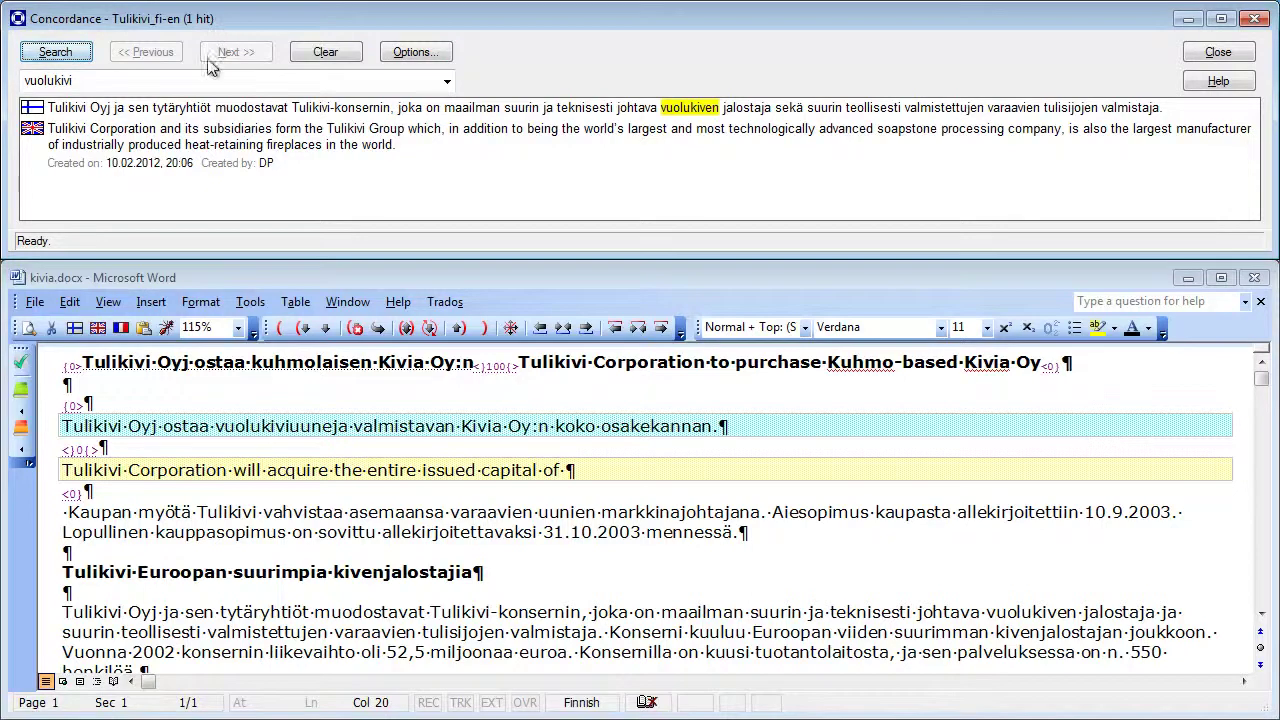
pyautogui.click(116, 80)
pyautogui.doubleClick(116, 80)
pyautogui.click(116, 80)
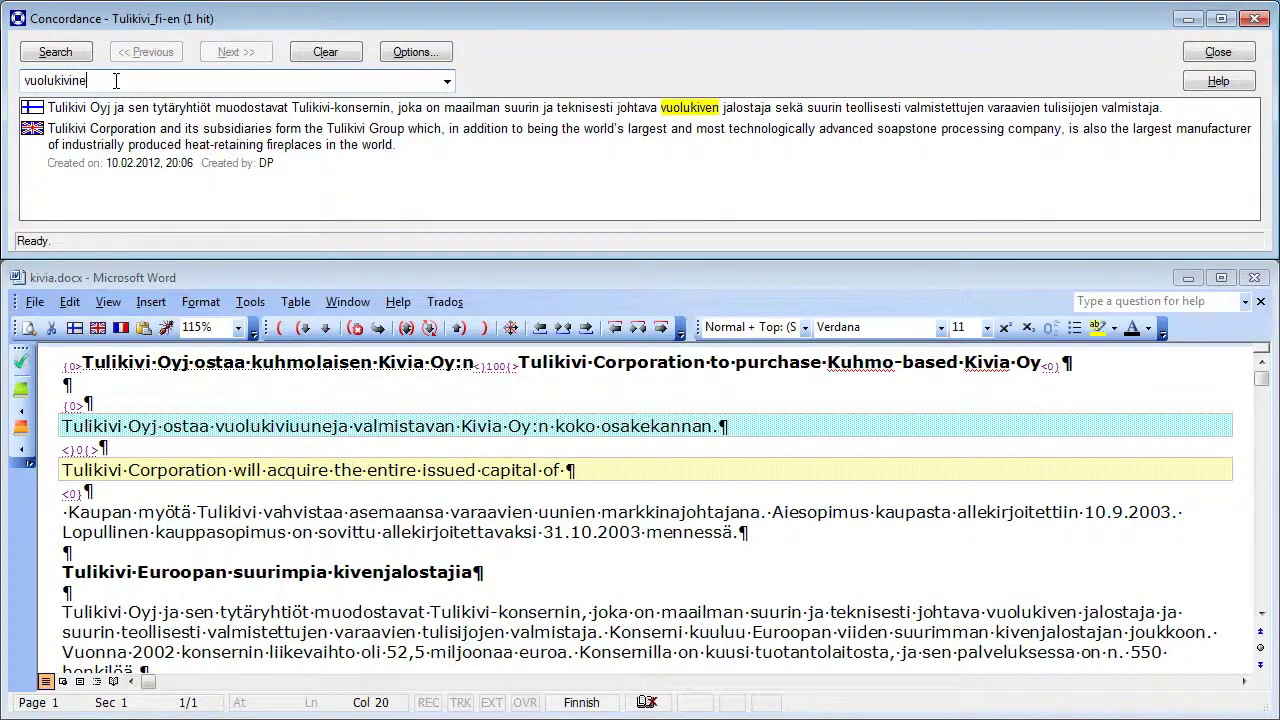
pyautogui.click(72, 56)
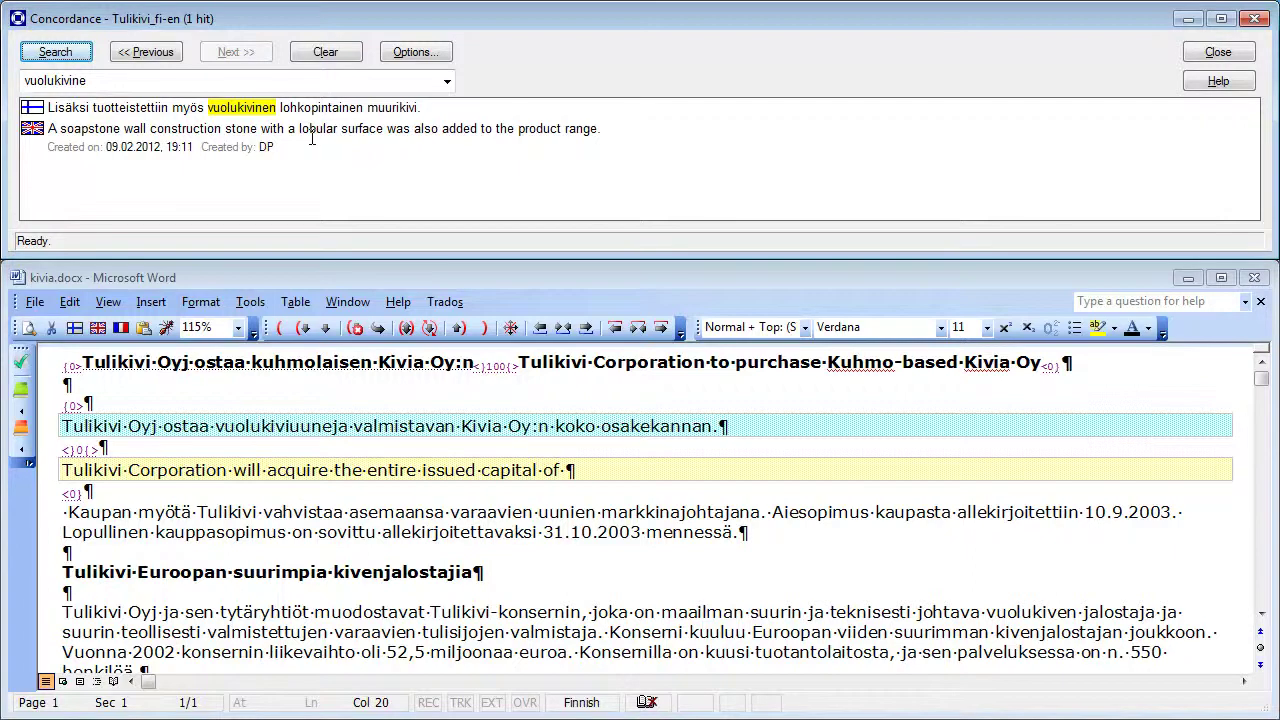
# Search 'vuolukiviverhot', 'vuolukiviverhotu' and 'vuolukiviverhotut', finding the 'soapstone-lined flue solutions' hit.
pyautogui.doubleClick(96, 81)
pyautogui.click(96, 81)
pyautogui.press('BackSpace')
pyautogui.press('BackSpace')
pyautogui.press('BackSpace')
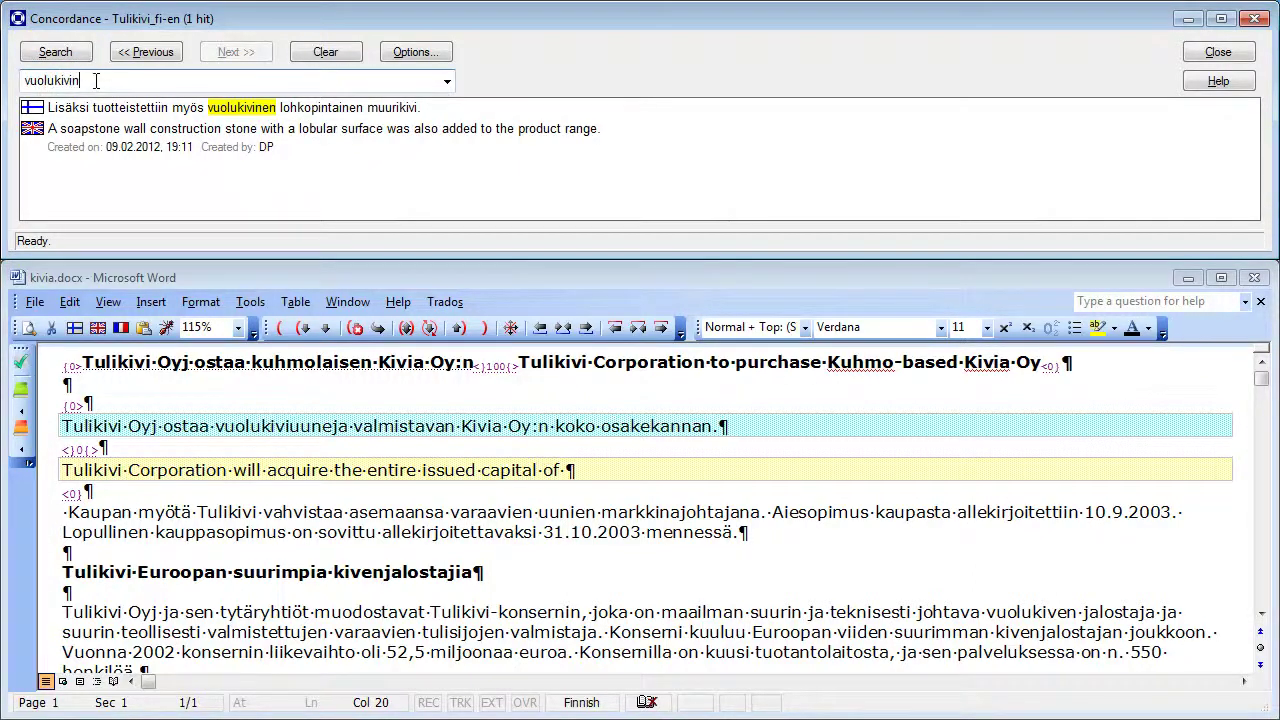
pyautogui.write('iverhot')
pyautogui.click(52, 55)
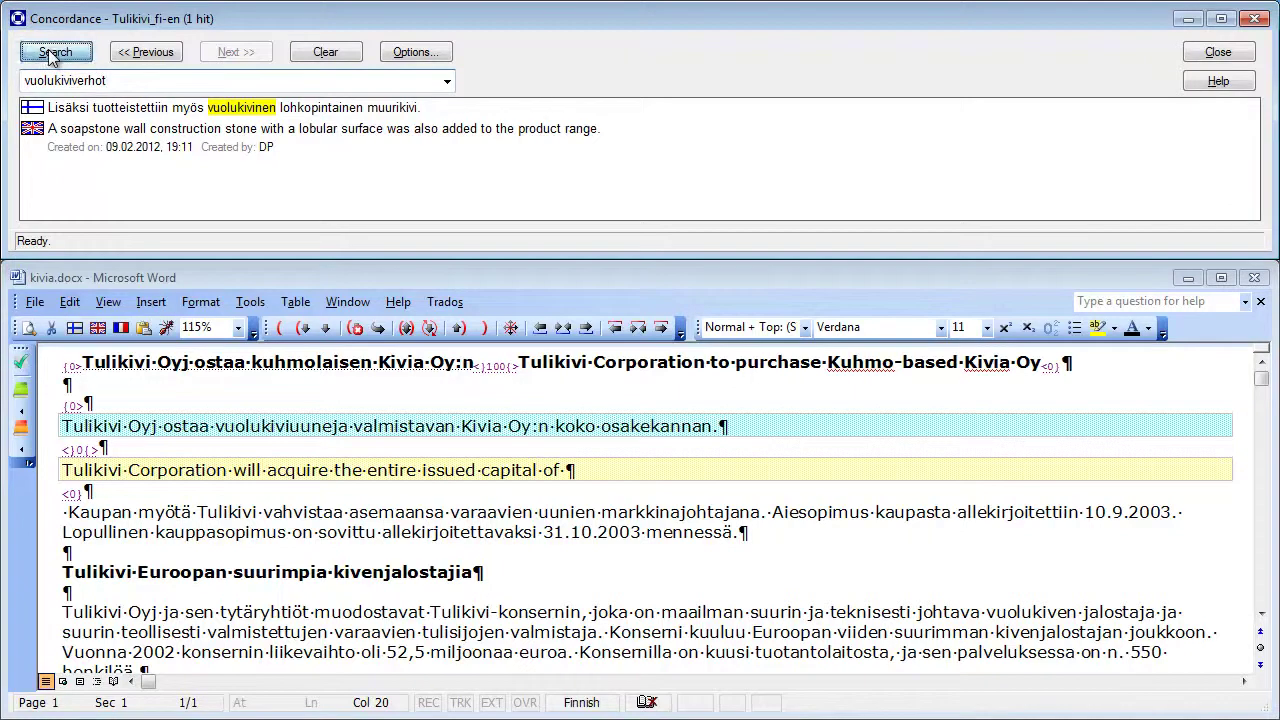
pyautogui.doubleClick(131, 80)
pyautogui.click(131, 80)
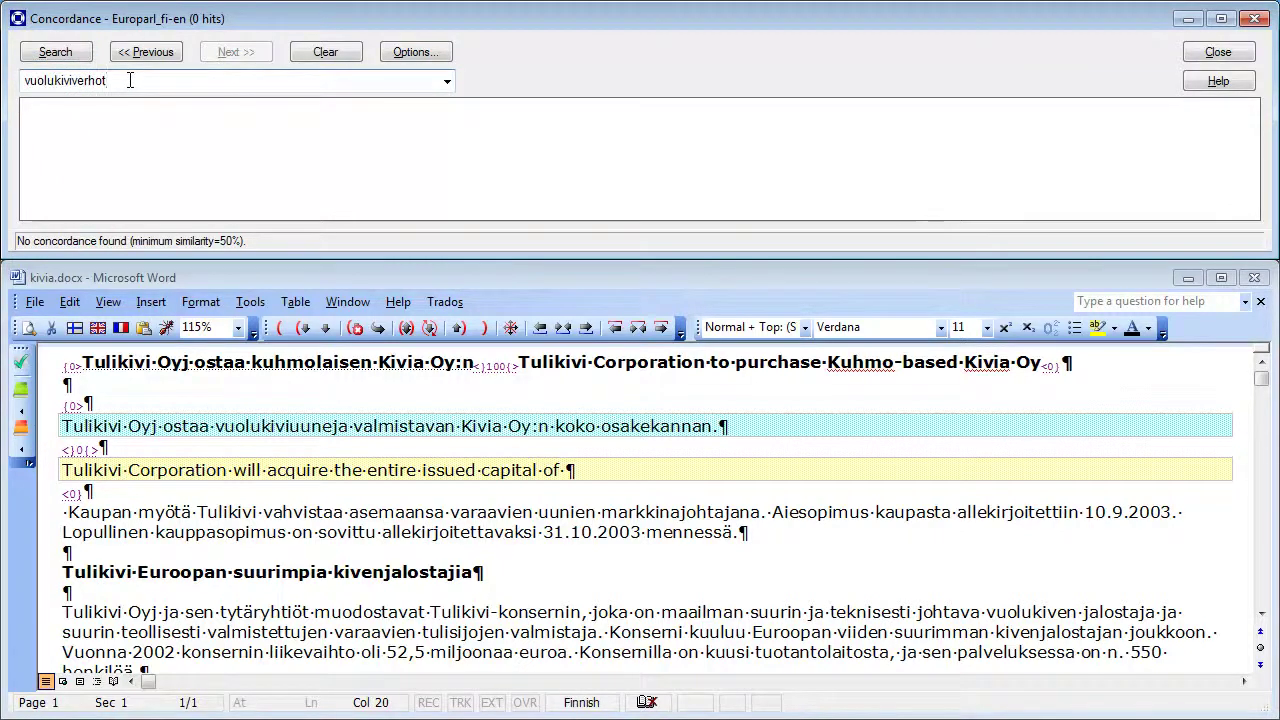
pyautogui.write('u')
pyautogui.click(66, 53)
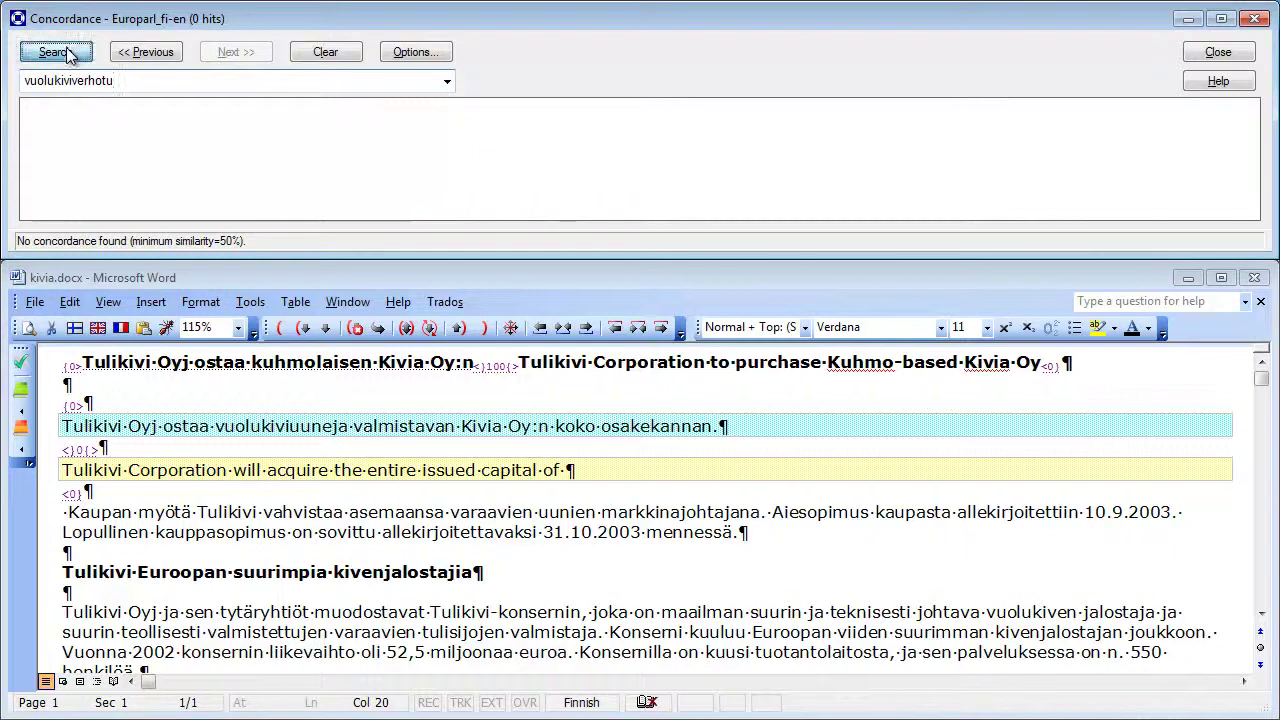
pyautogui.doubleClick(128, 81)
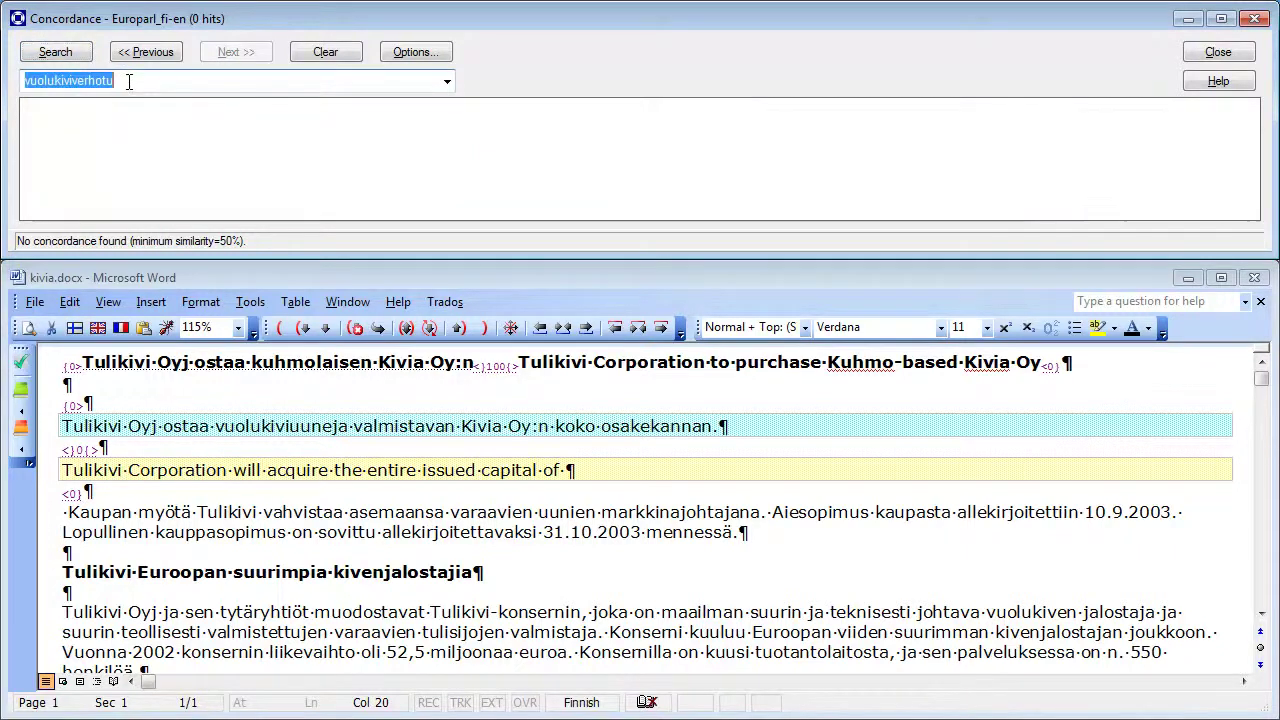
pyautogui.click(128, 81)
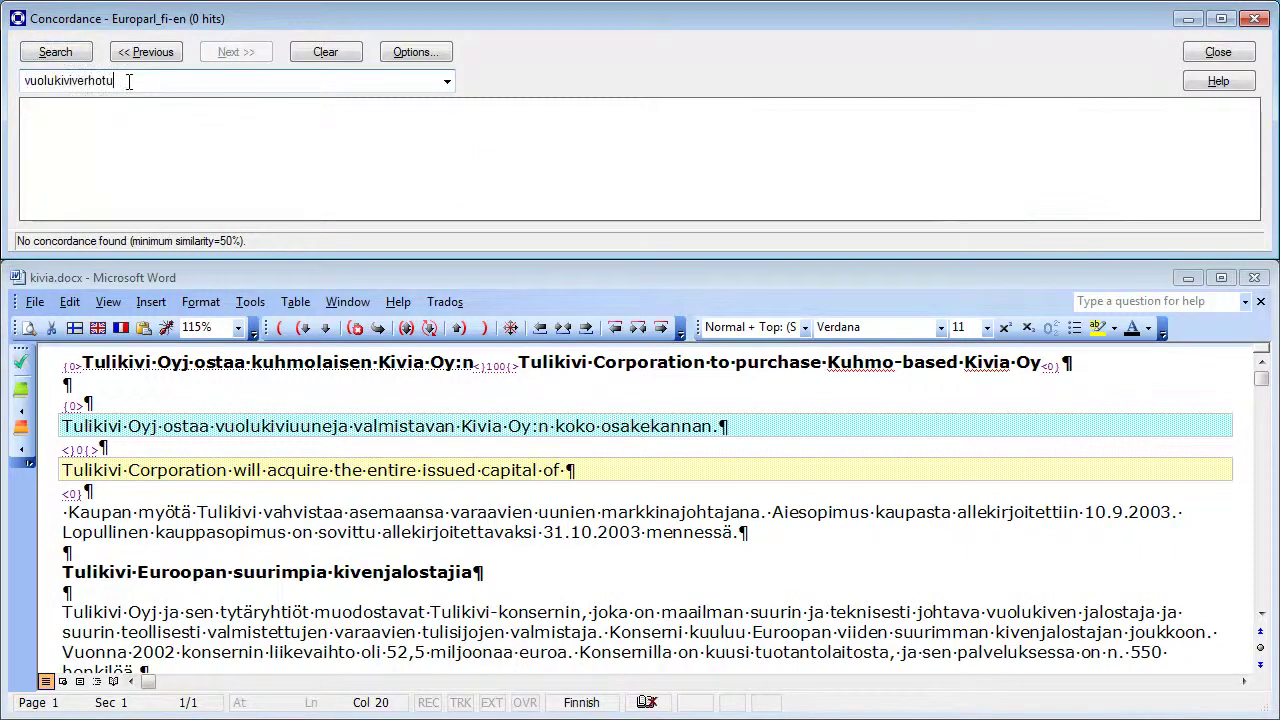
pyautogui.click(55, 52)
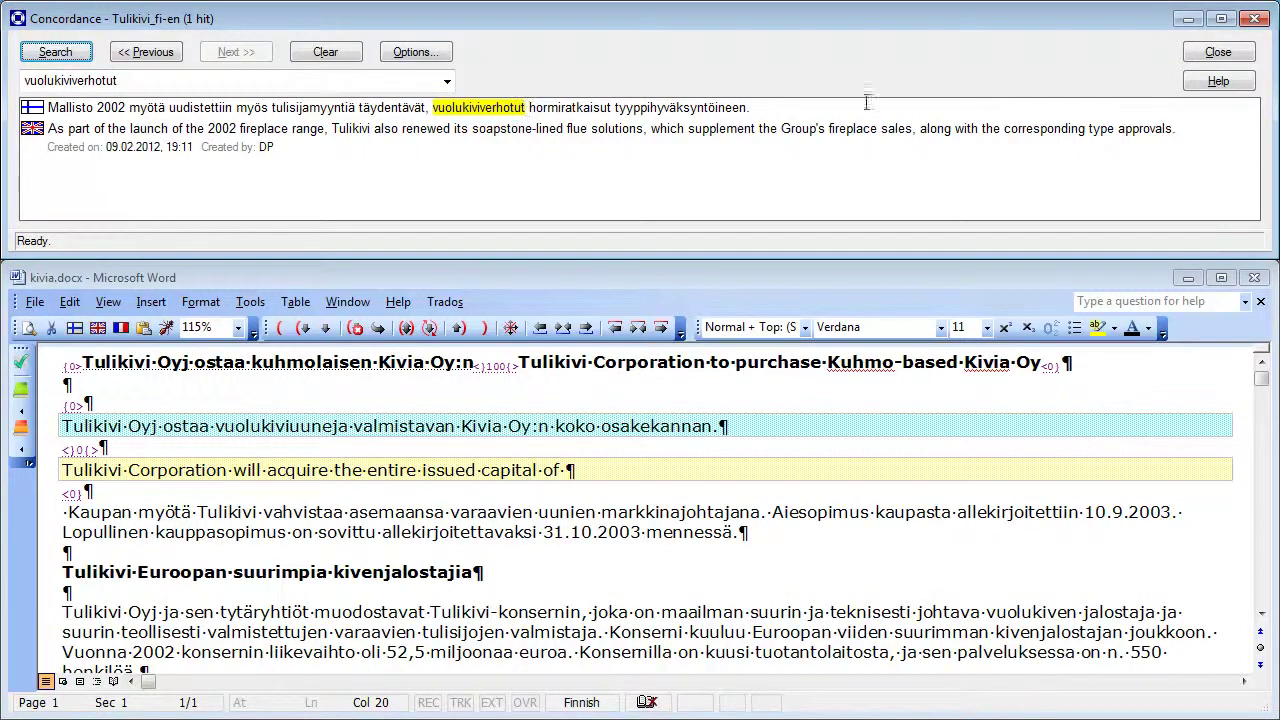
# End the target with 'soapstone fireplaces manufacturing company Kivia Oy.', commit it, and paste the next draft.
pyautogui.click(1218, 52)
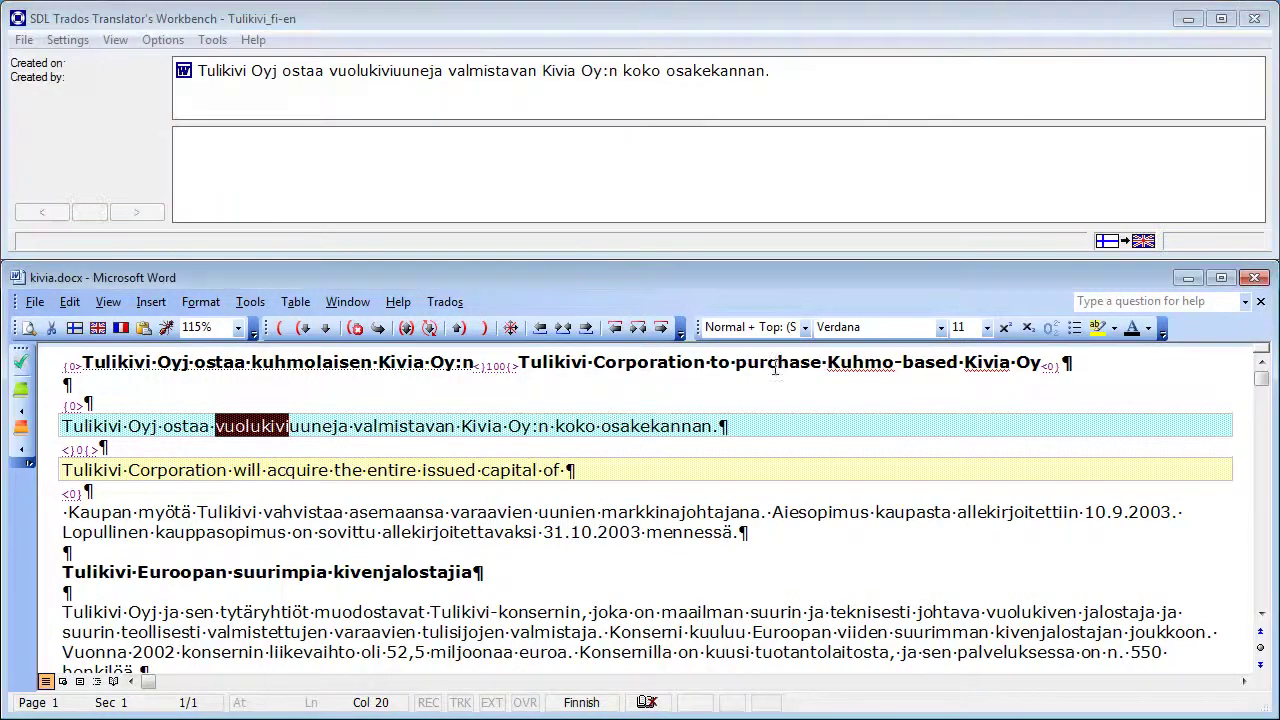
pyautogui.click(594, 470)
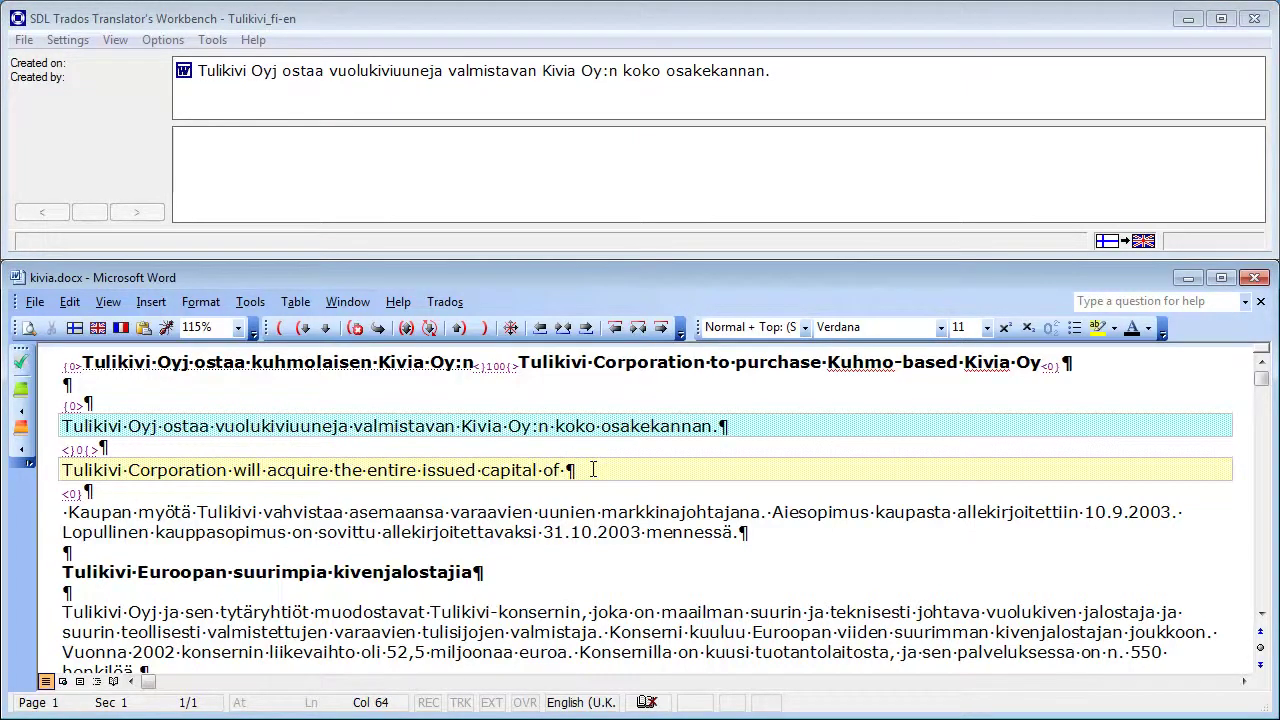
pyautogui.write('soapstone')
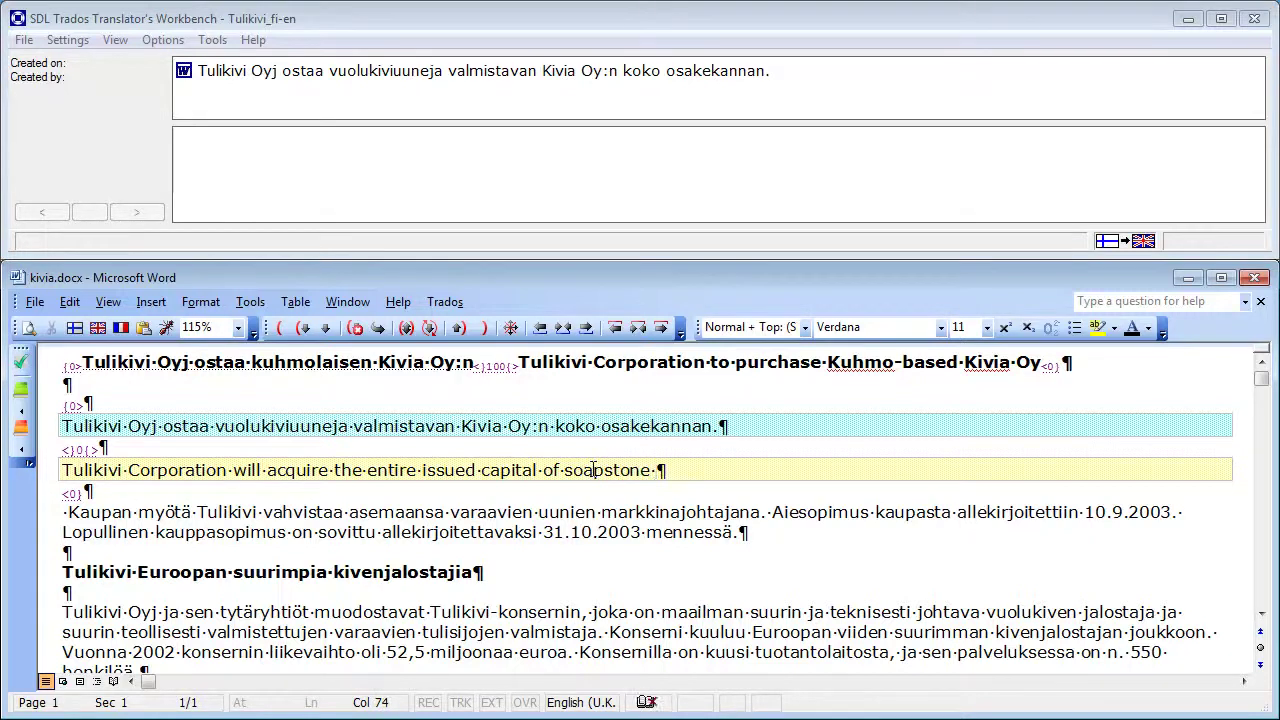
pyautogui.write('fireplaces manufacturing company Kivia Oy')
pyautogui.write('.')
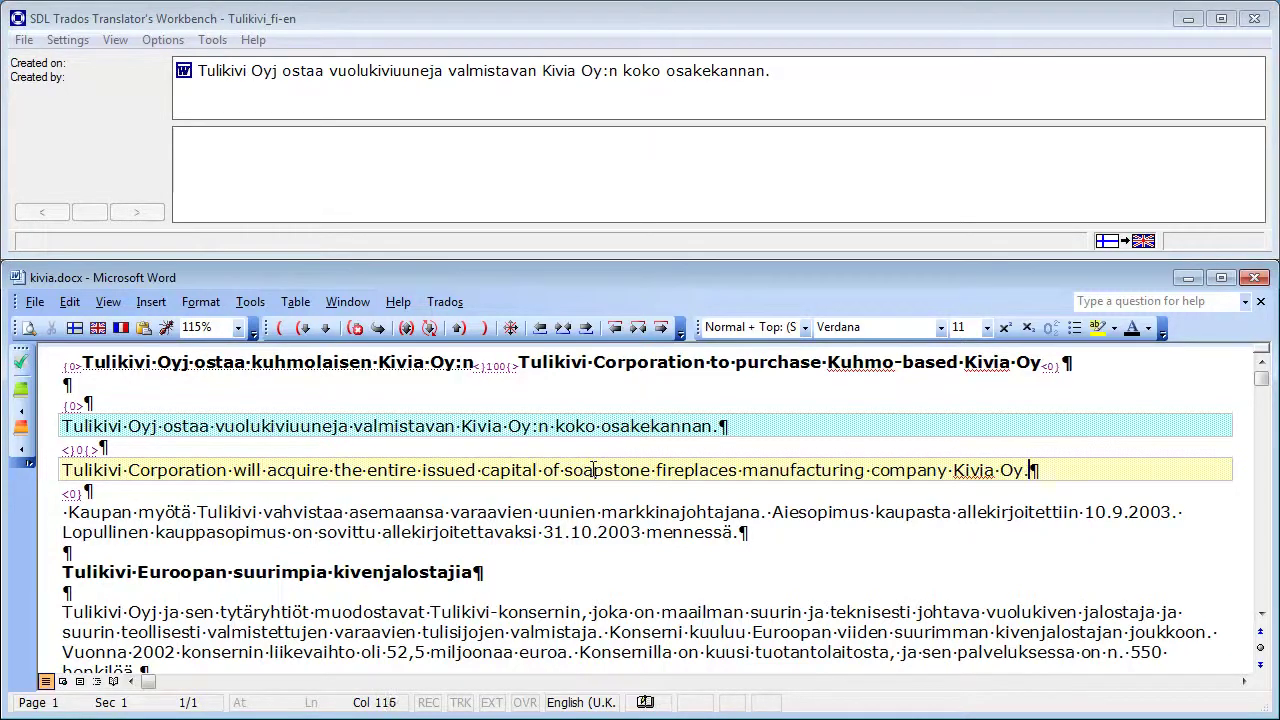
pyautogui.click(408, 331)
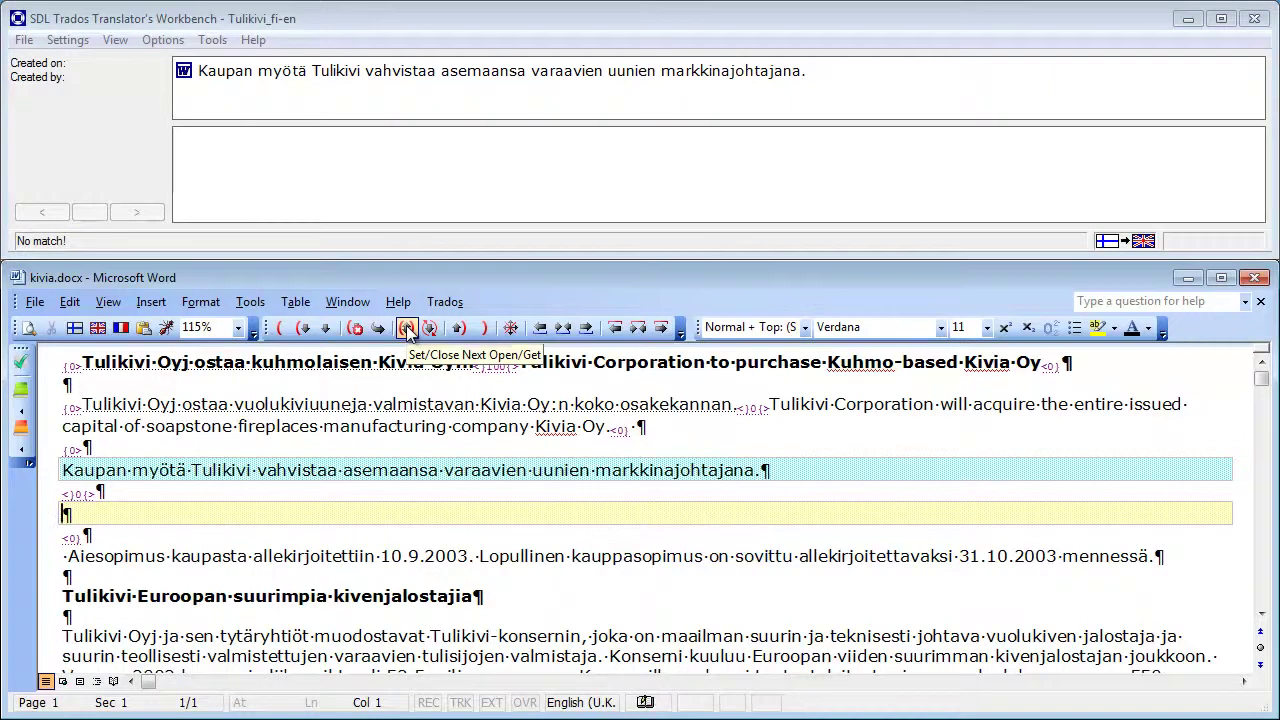
pyautogui.write('As a result of the transaction, Tulikivi is set to strengthen its position as the market leader in the manufacture of')
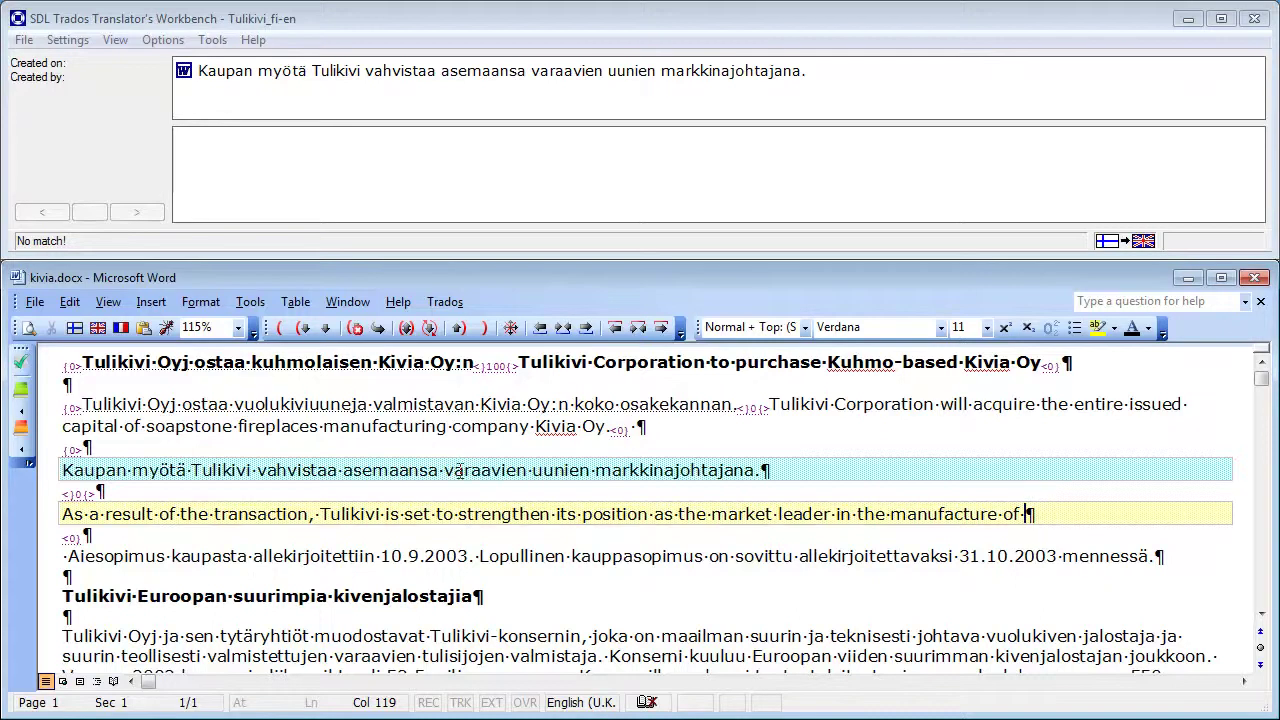
# Run a concordance search for 'varaavien', listing 3 hits with 'heat-retaining fireplaces'.
pyautogui.doubleClick(459, 472)
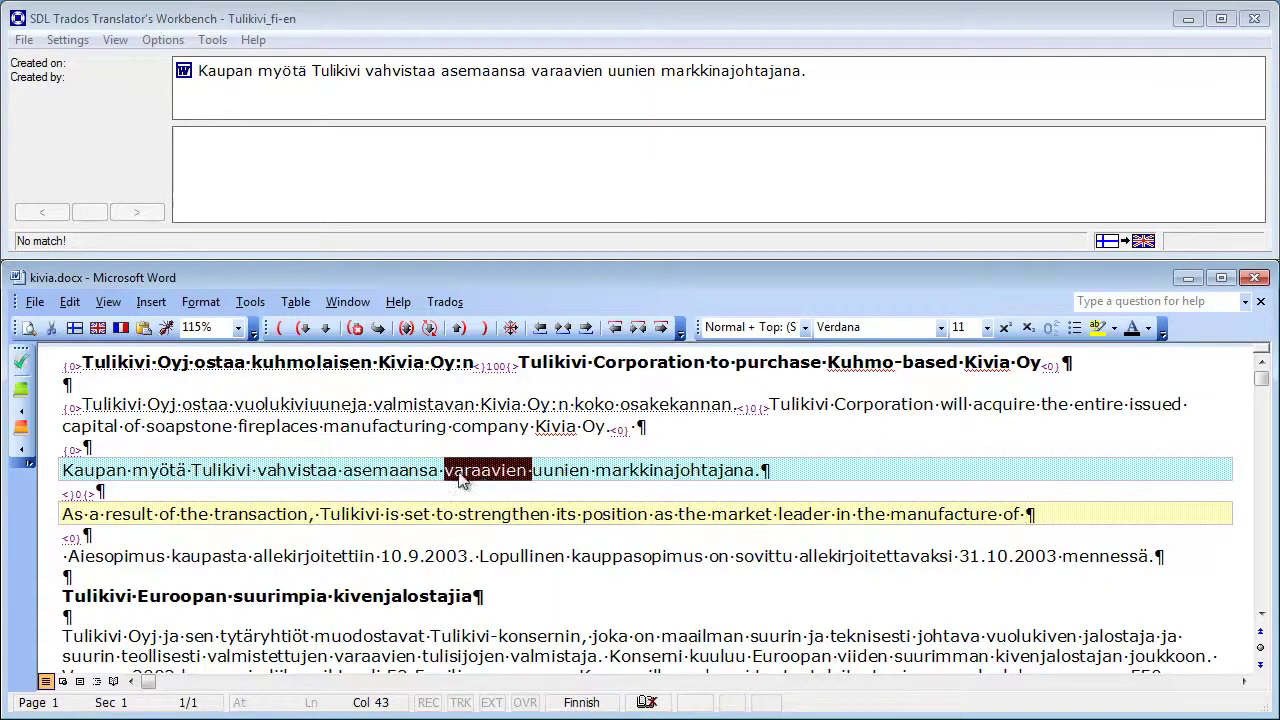
pyautogui.click(510, 330)
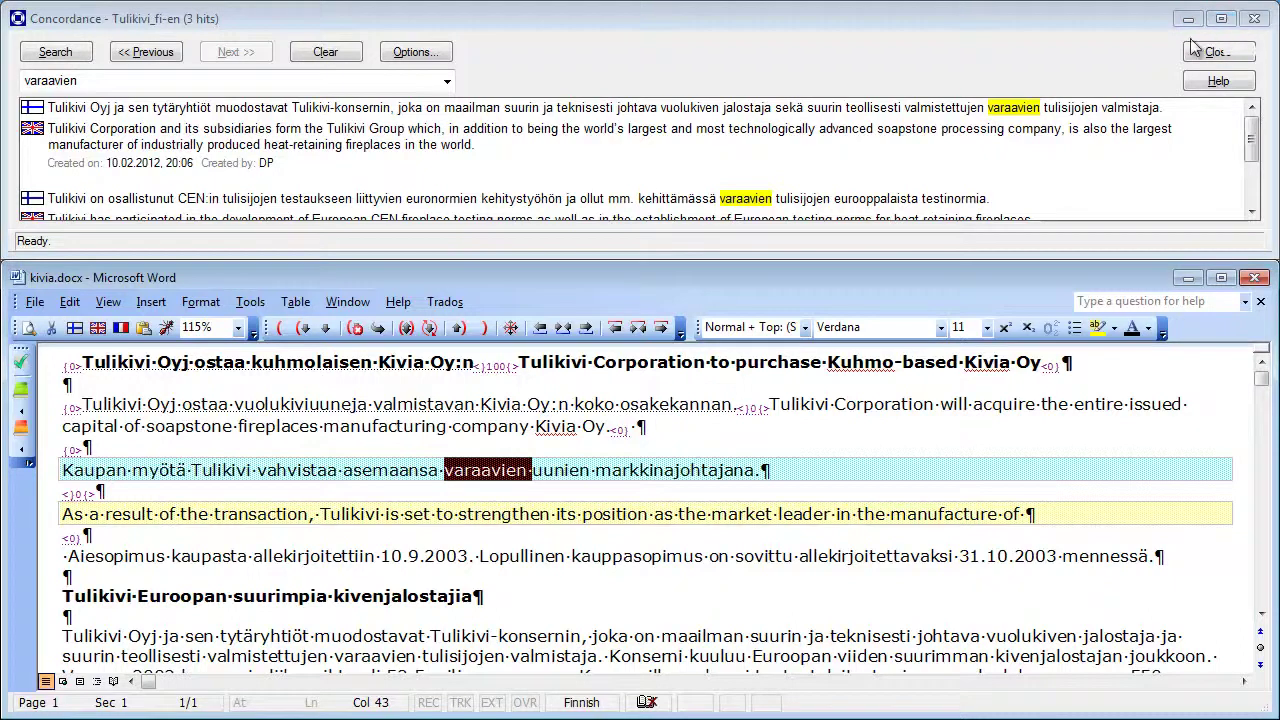
pyautogui.click(1025, 166)
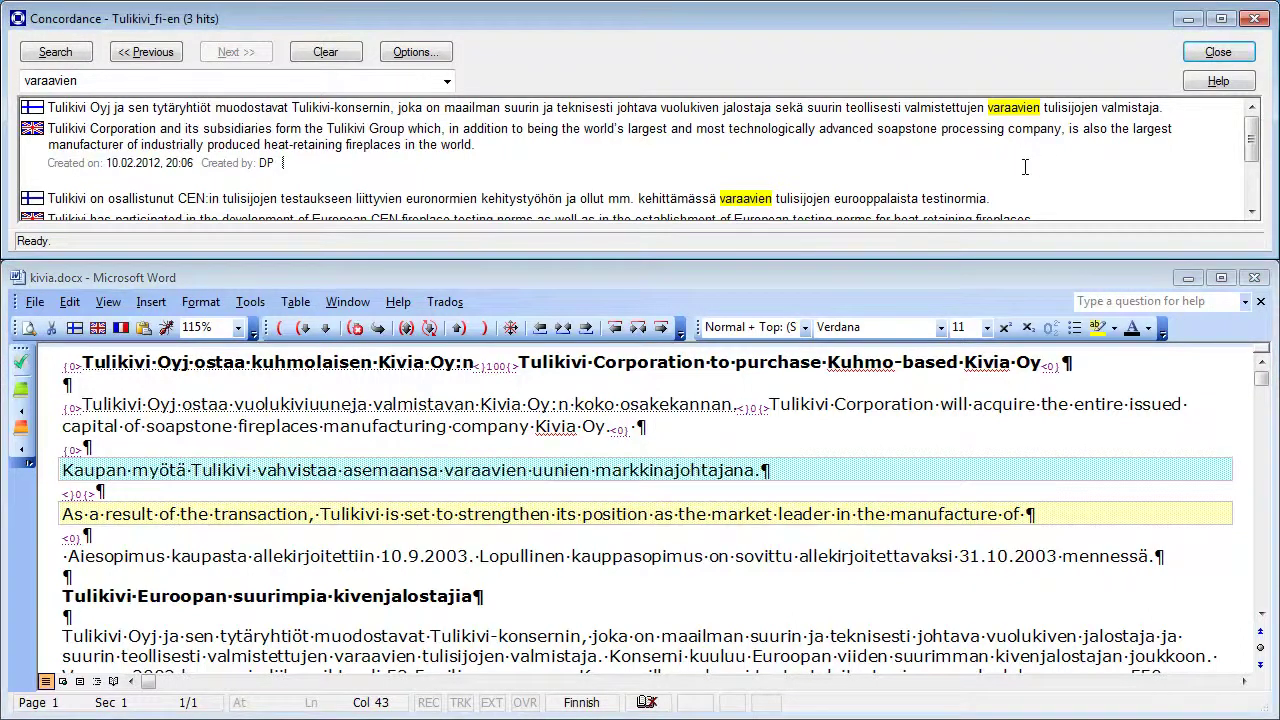
# Maximize the concordance results and select 'heat-retaining fireplaces' in the third hit's English line.
pyautogui.press('super+Up')
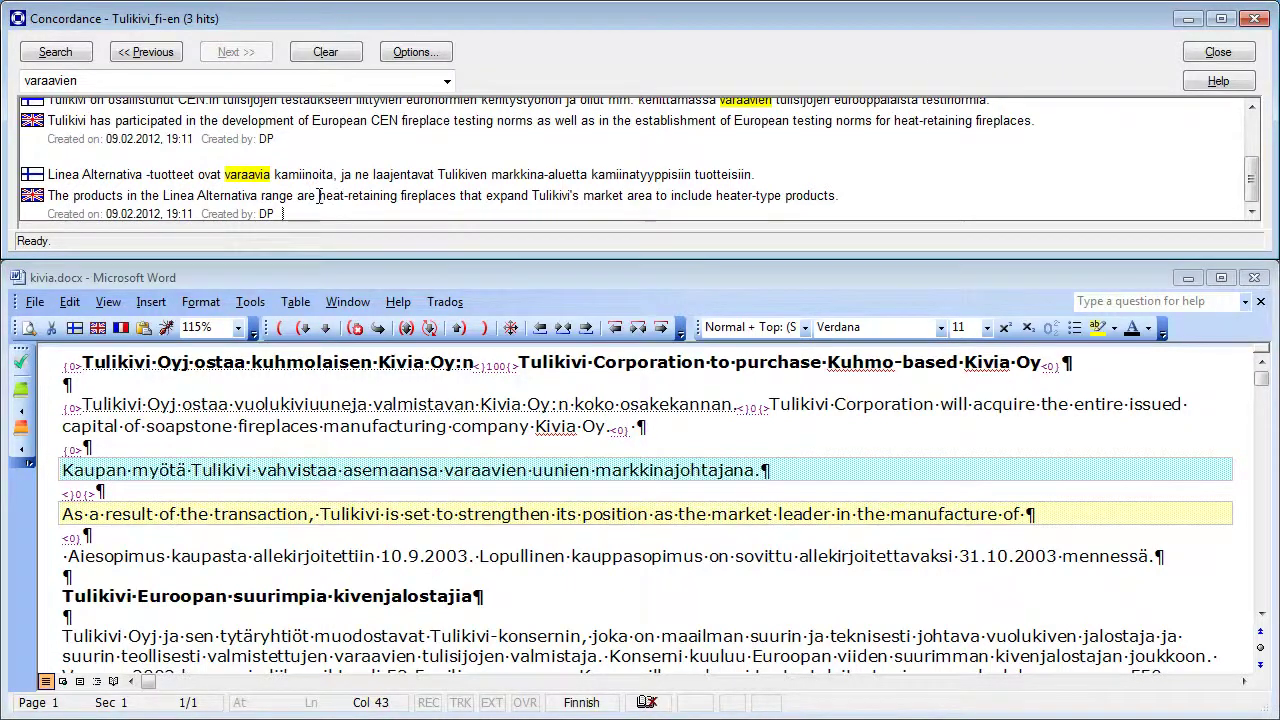
pyautogui.moveTo(319, 195); pyautogui.dragTo(455, 197)
pyautogui.hotkey('ctrl', 'c')
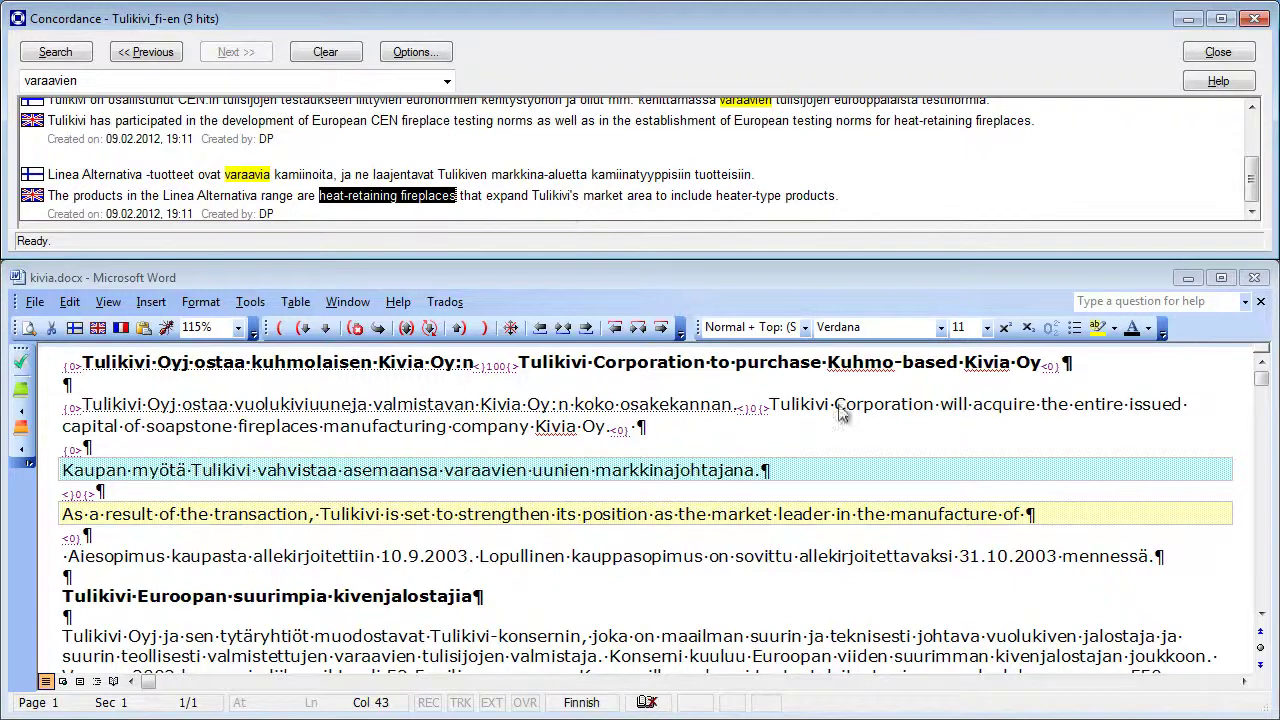
# Paste 'heat-retaining fireplaces' at the end of the target, then select 'markkina' in the source.
pyautogui.click(1057, 512)
pyautogui.click(1057, 512)
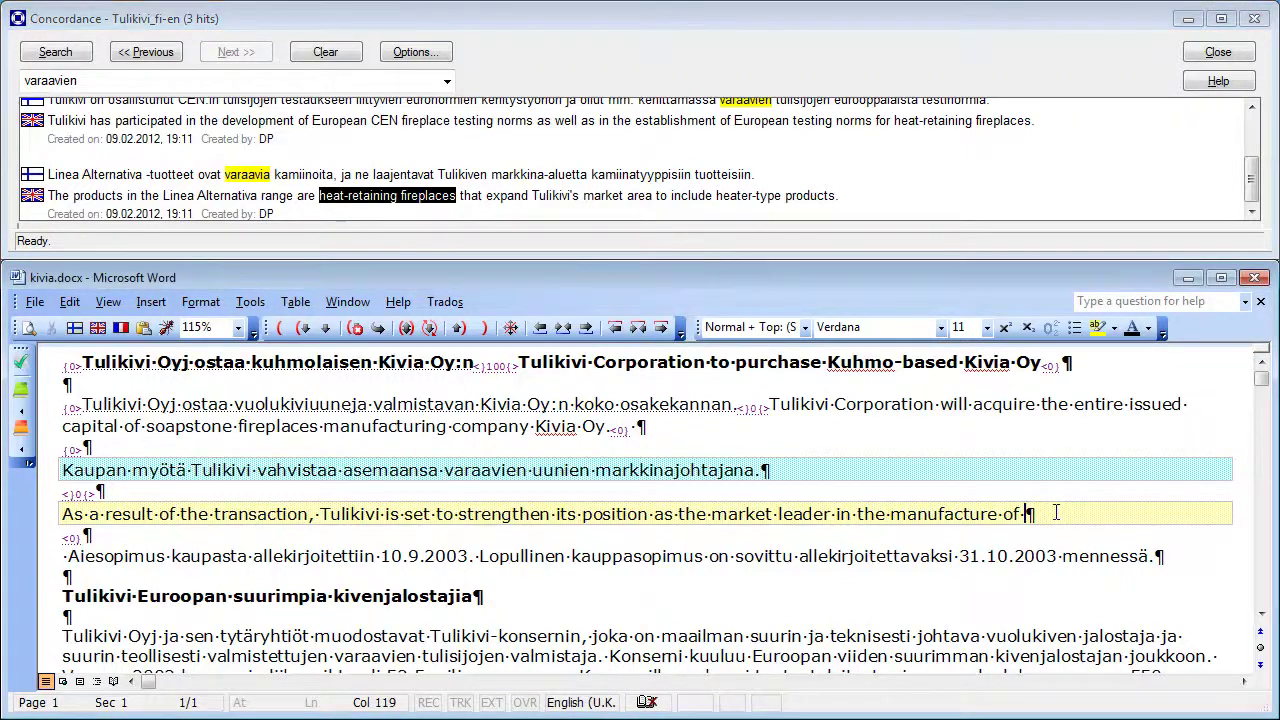
pyautogui.hotkey('ctrl', 'v')
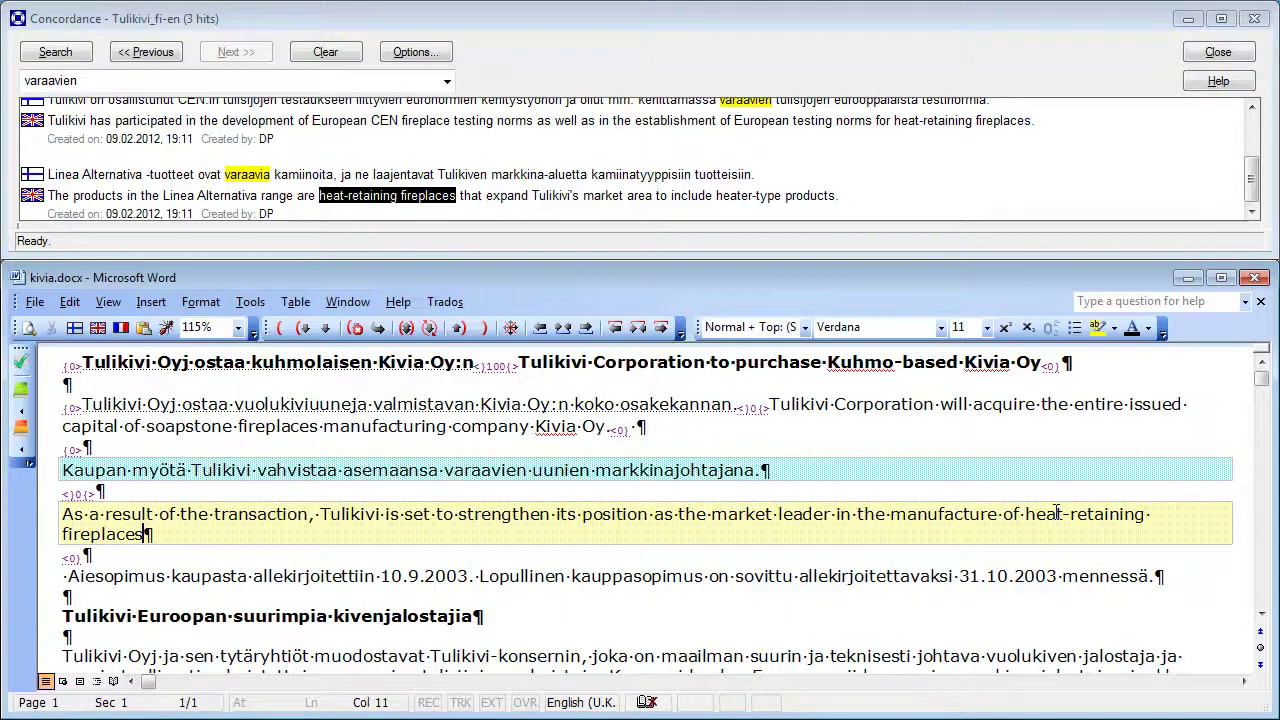
pyautogui.doubleClick(732, 511)
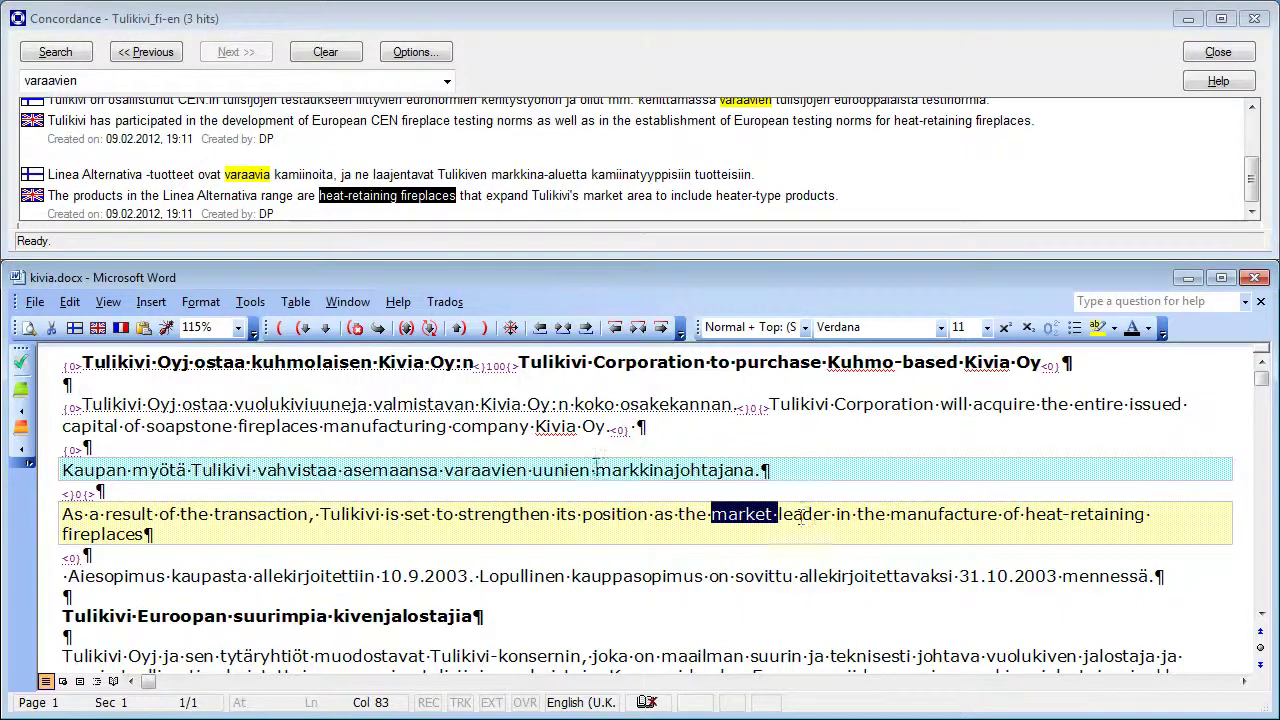
pyautogui.moveTo(596, 470); pyautogui.dragTo(680, 471)
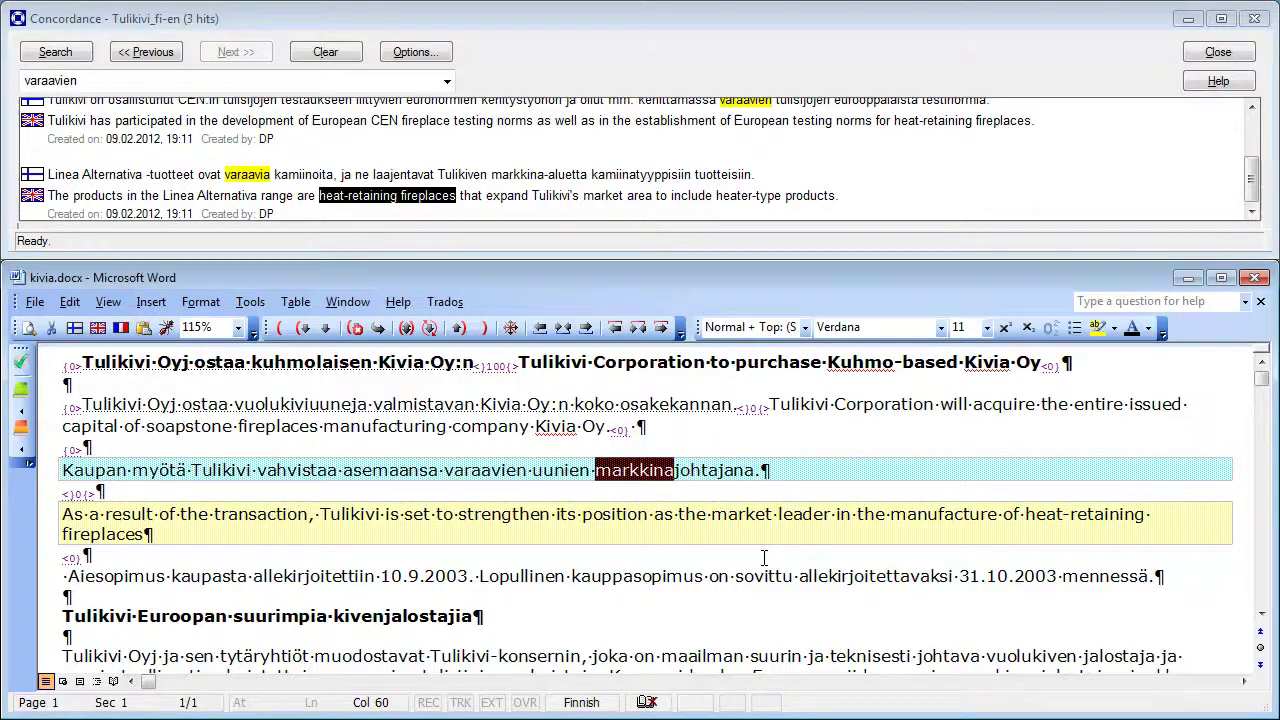
# Run a concordance search for 'markkina', returning one 'market area' hit, and open the search settings.
pyautogui.click(510, 330)
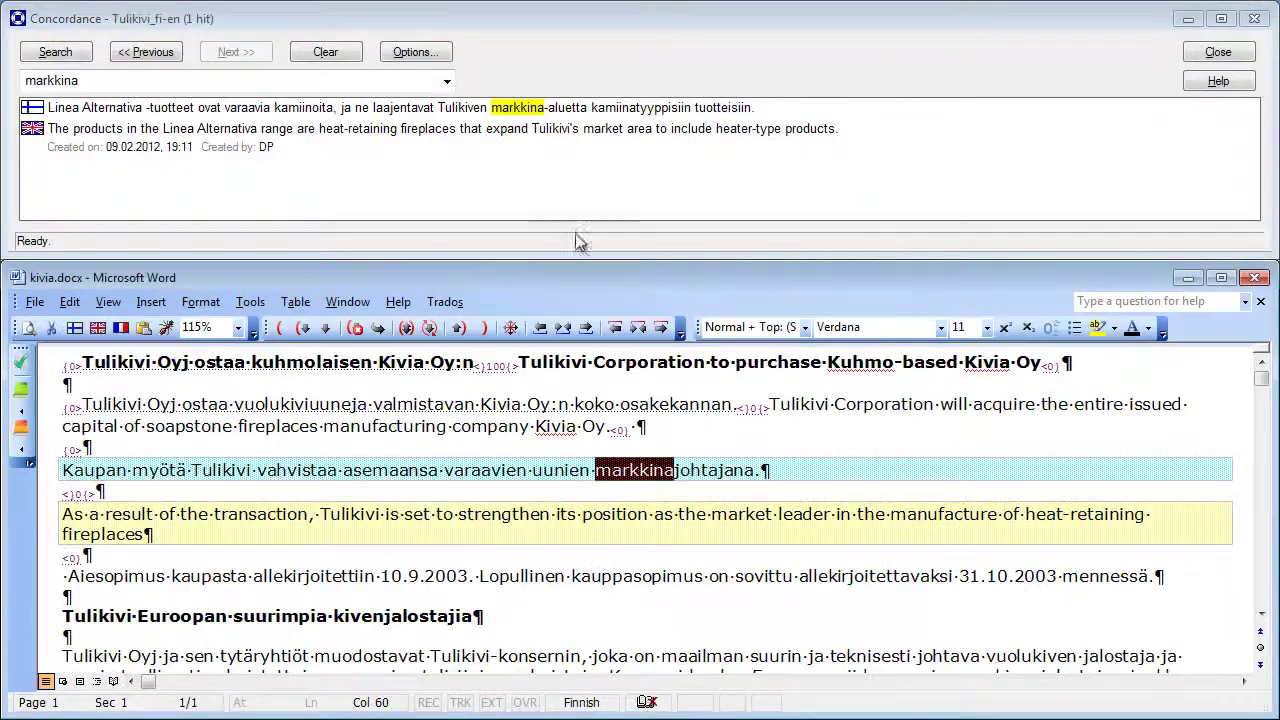
pyautogui.click(415, 52)
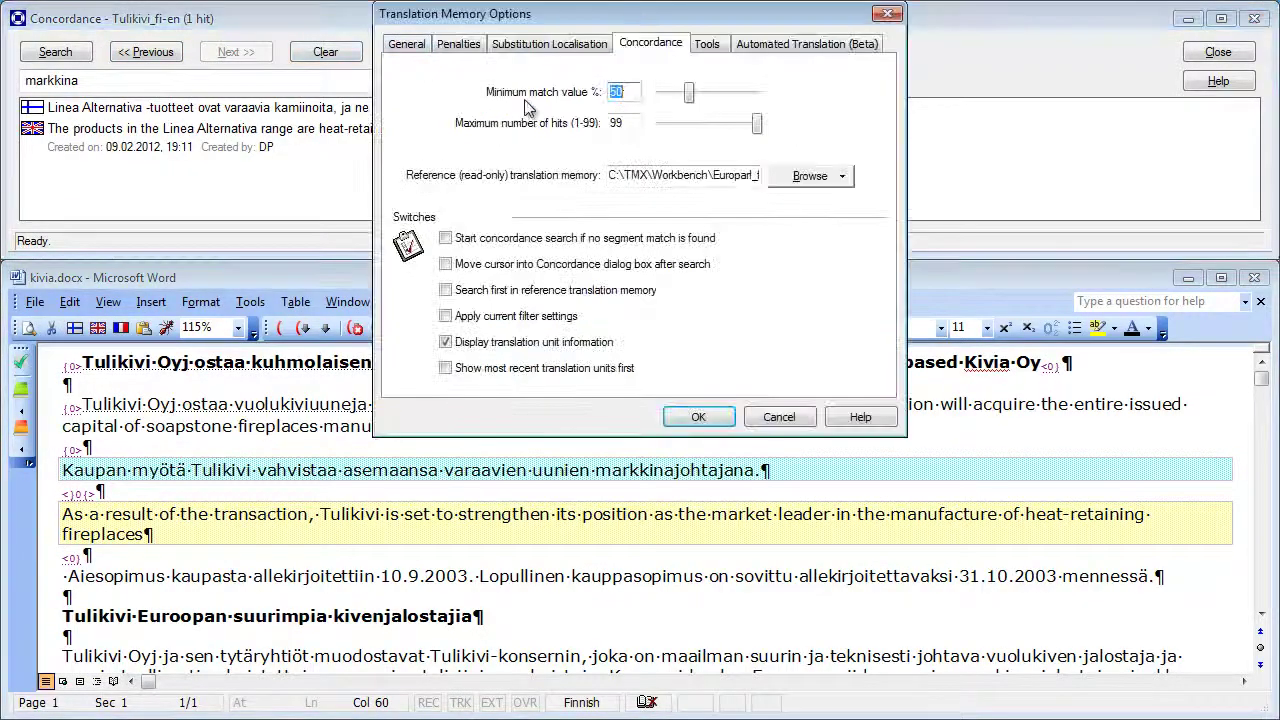
pyautogui.click(702, 417)
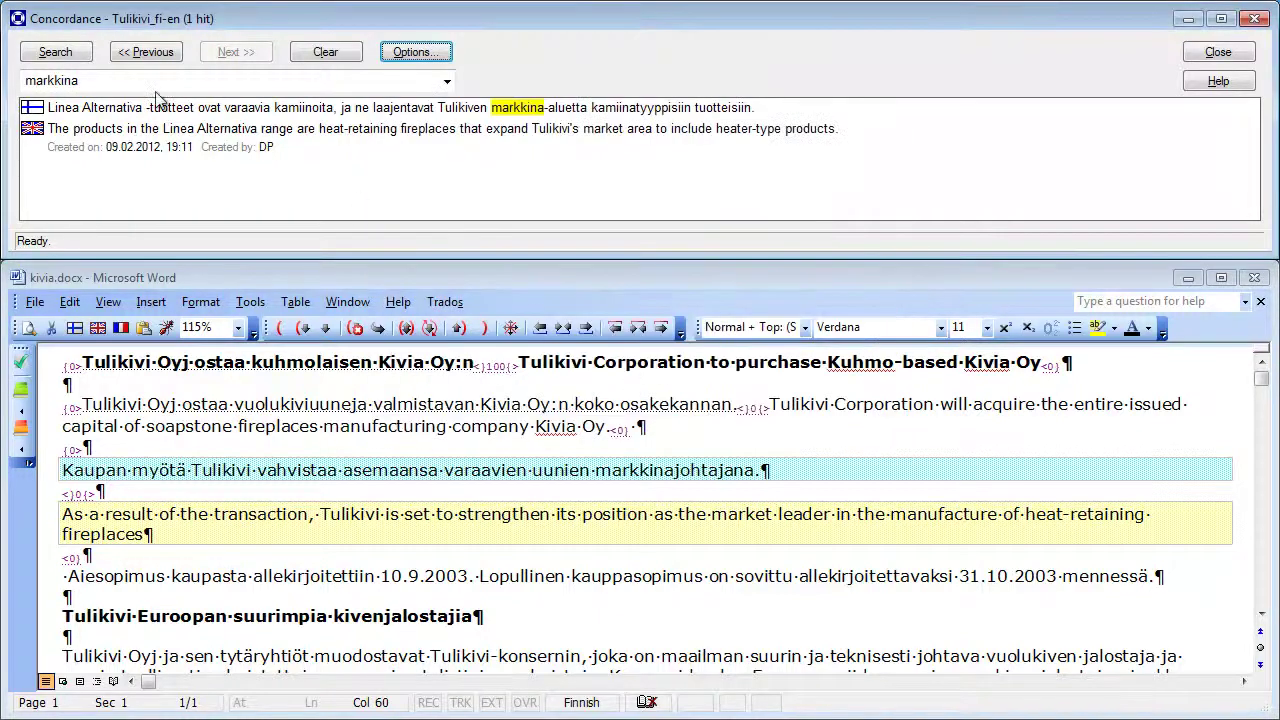
# Extend the search term to 'markkinatalou', search, and set aside the Word report of 8 Europarl matches.
pyautogui.click(126, 81)
pyautogui.click(126, 81)
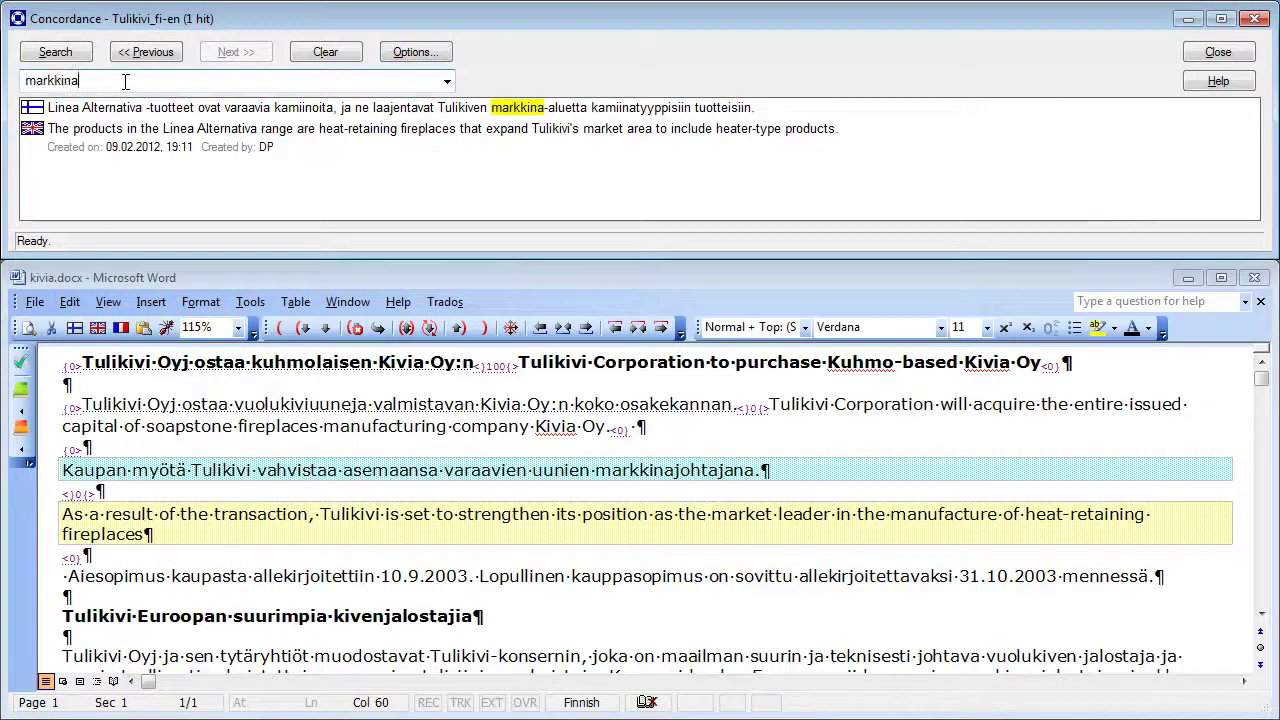
pyautogui.write('tal')
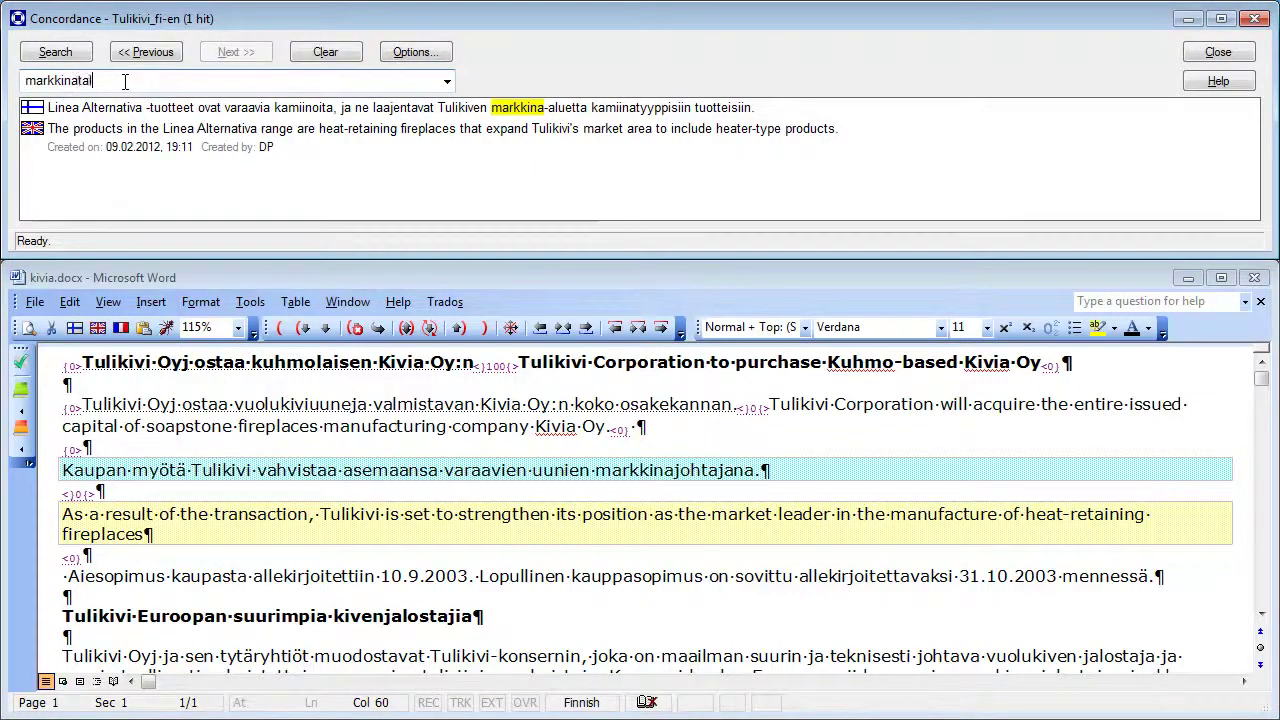
pyautogui.write('ous')
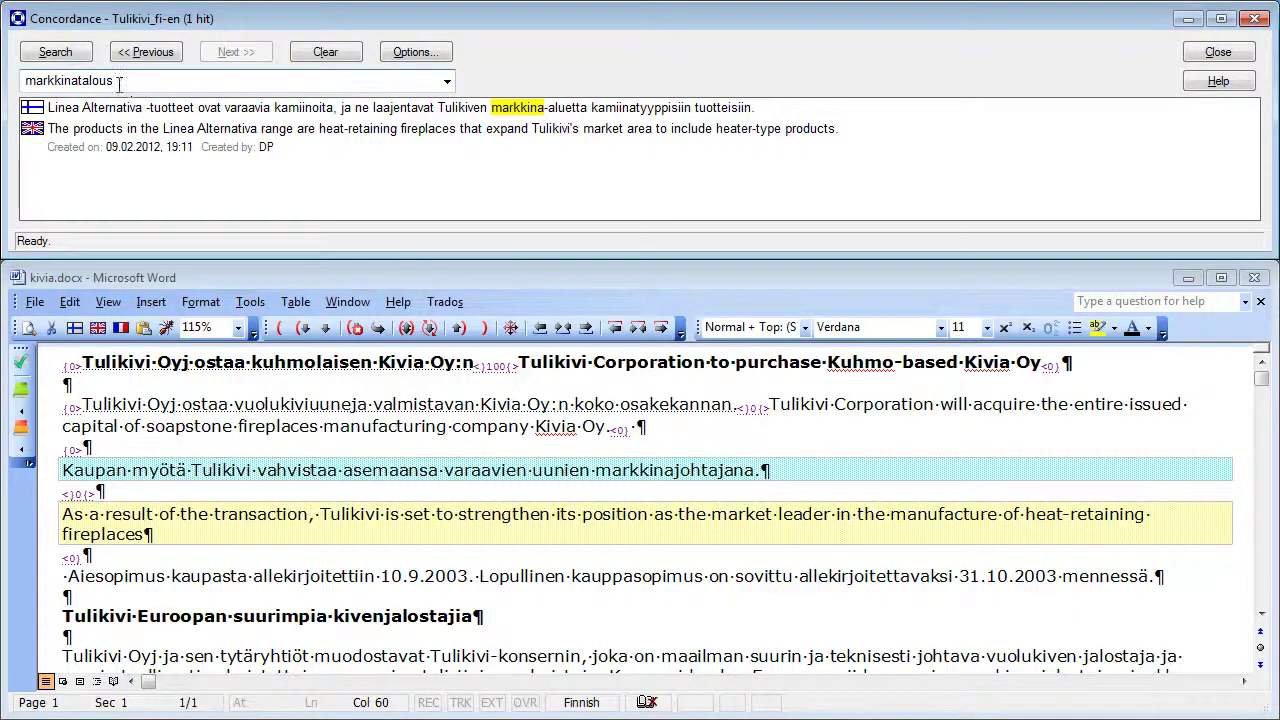
pyautogui.click(60, 54)
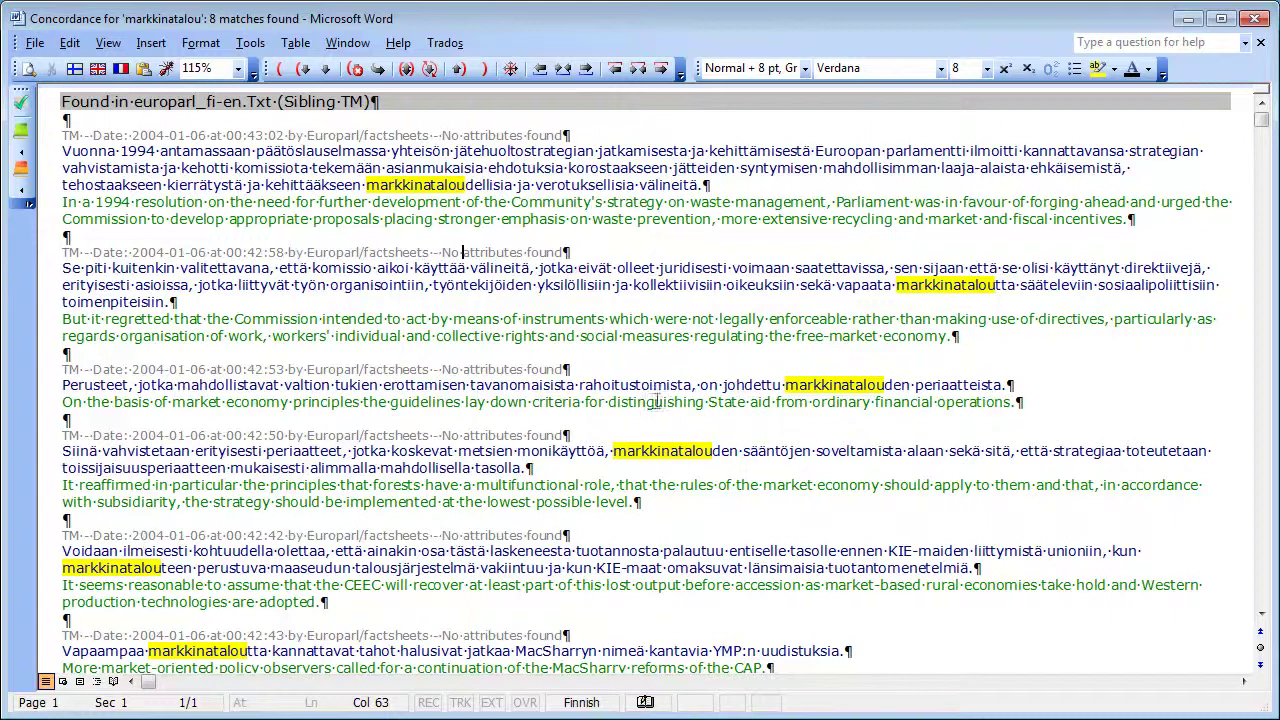
pyautogui.click(1188, 20)
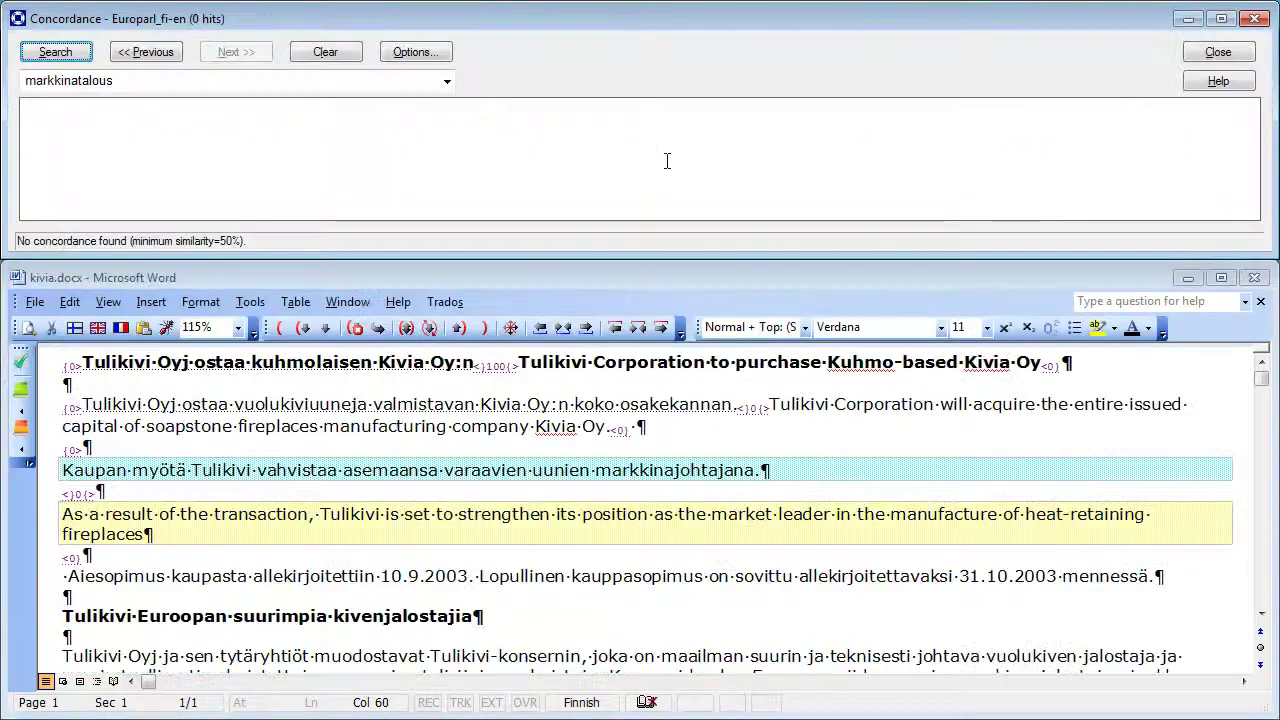
pyautogui.click(139, 83)
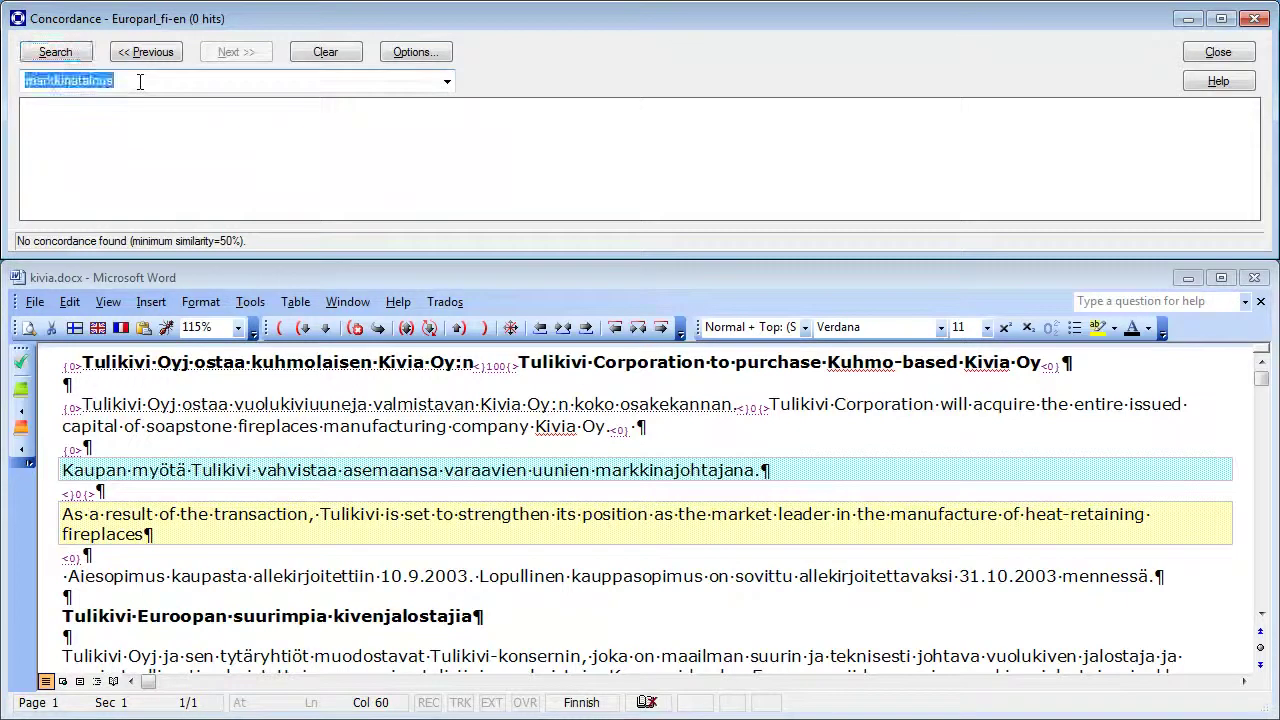
# Search 'markkinatalou', then 'markkinatalouden', until 4 hits translated as 'market economy' appear.
pyautogui.click(140, 81)
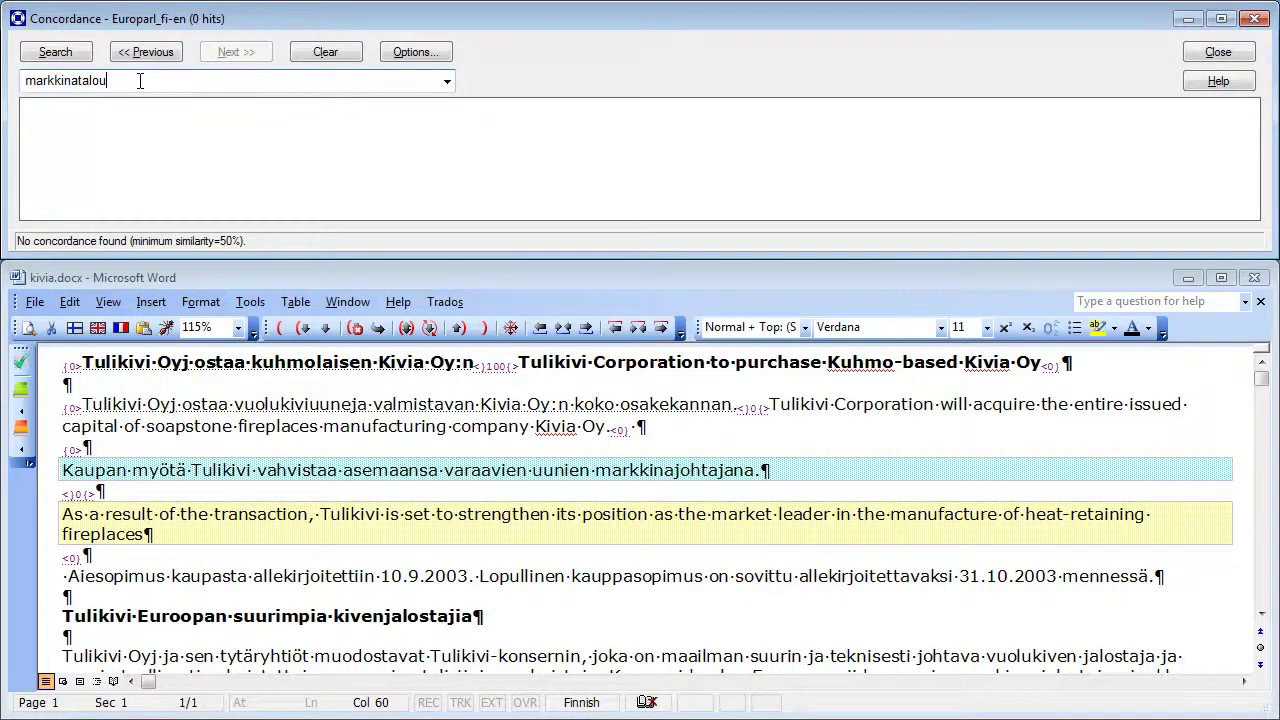
pyautogui.click(66, 47)
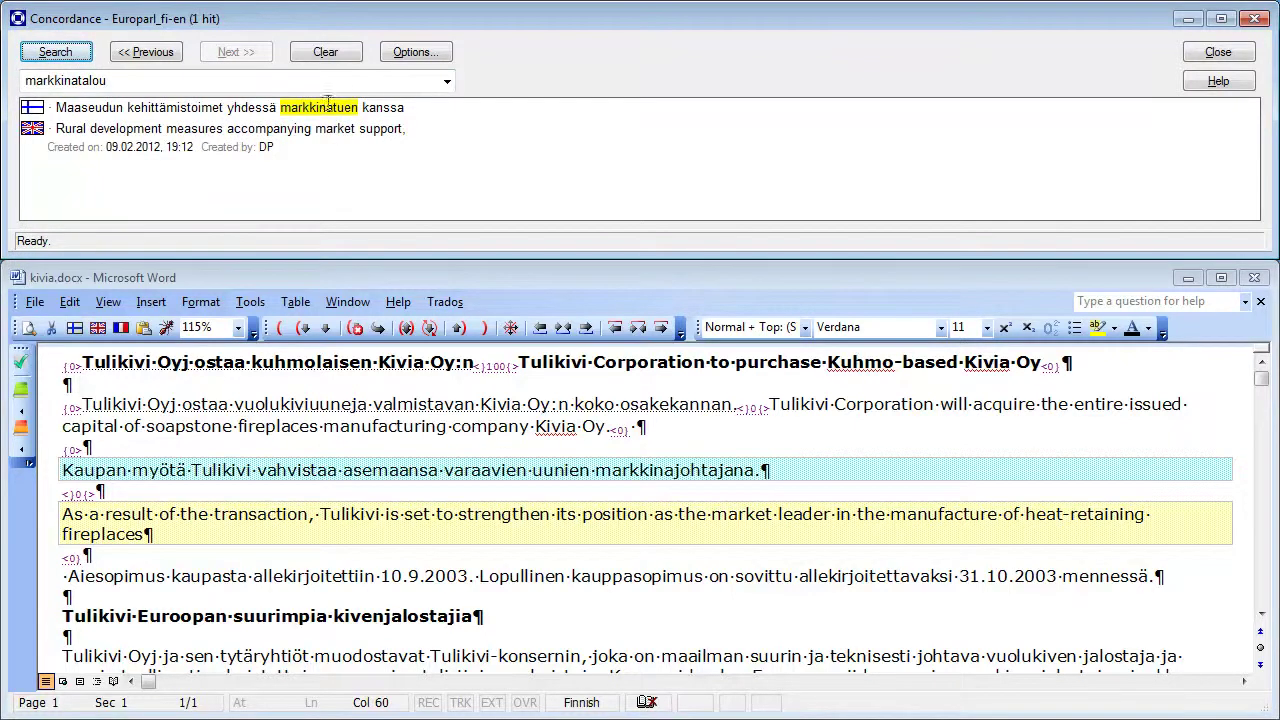
pyautogui.click(126, 80)
pyautogui.click(126, 80)
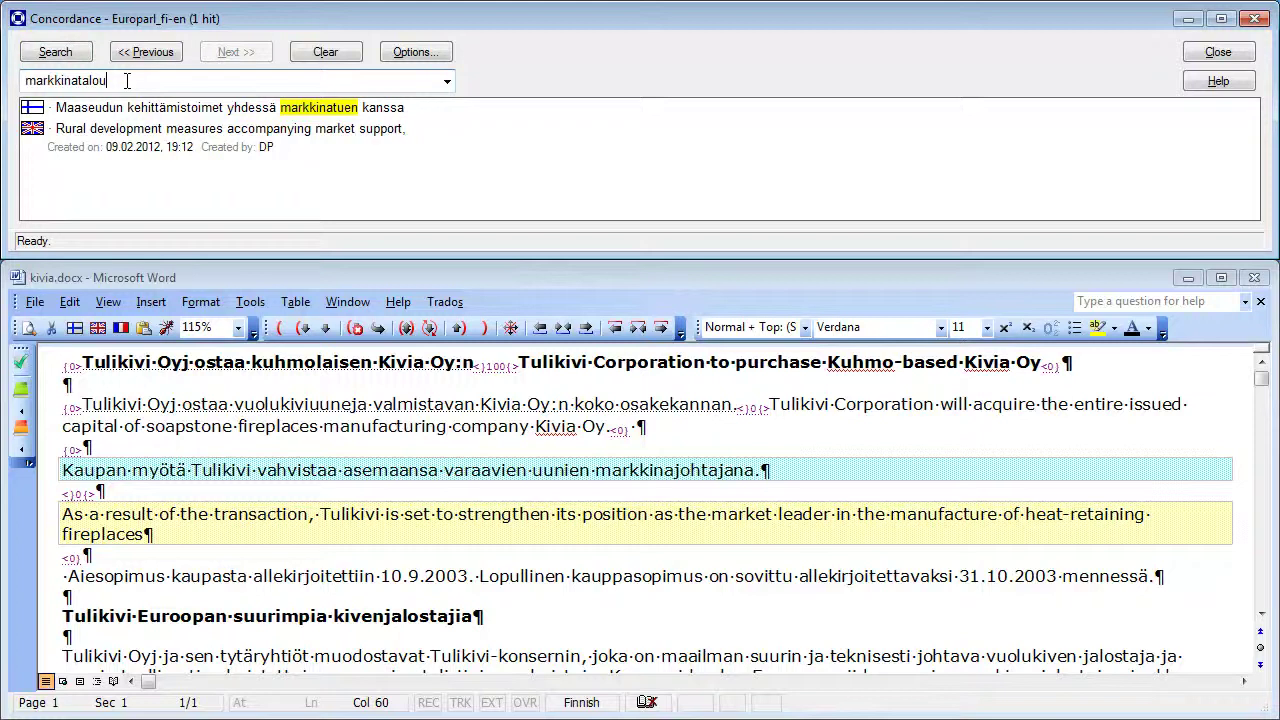
pyautogui.write('den')
pyautogui.press('Return')
pyautogui.click(127, 80)
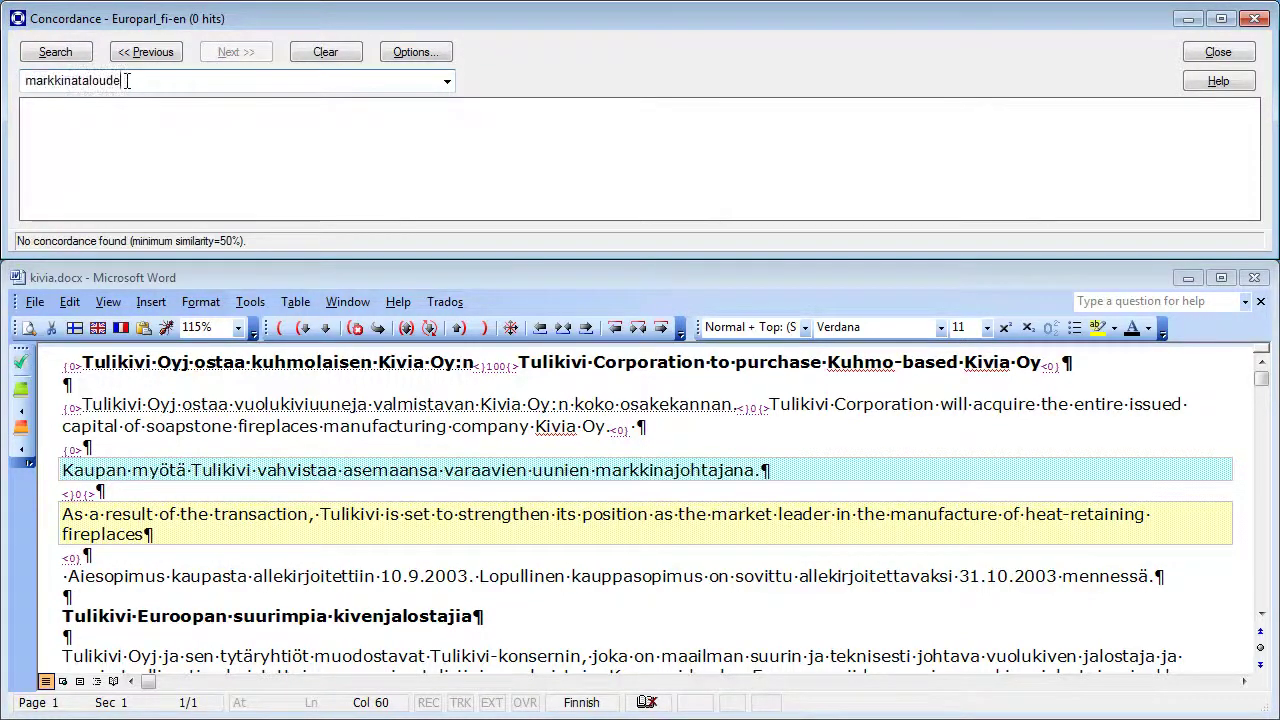
pyautogui.press('Return')
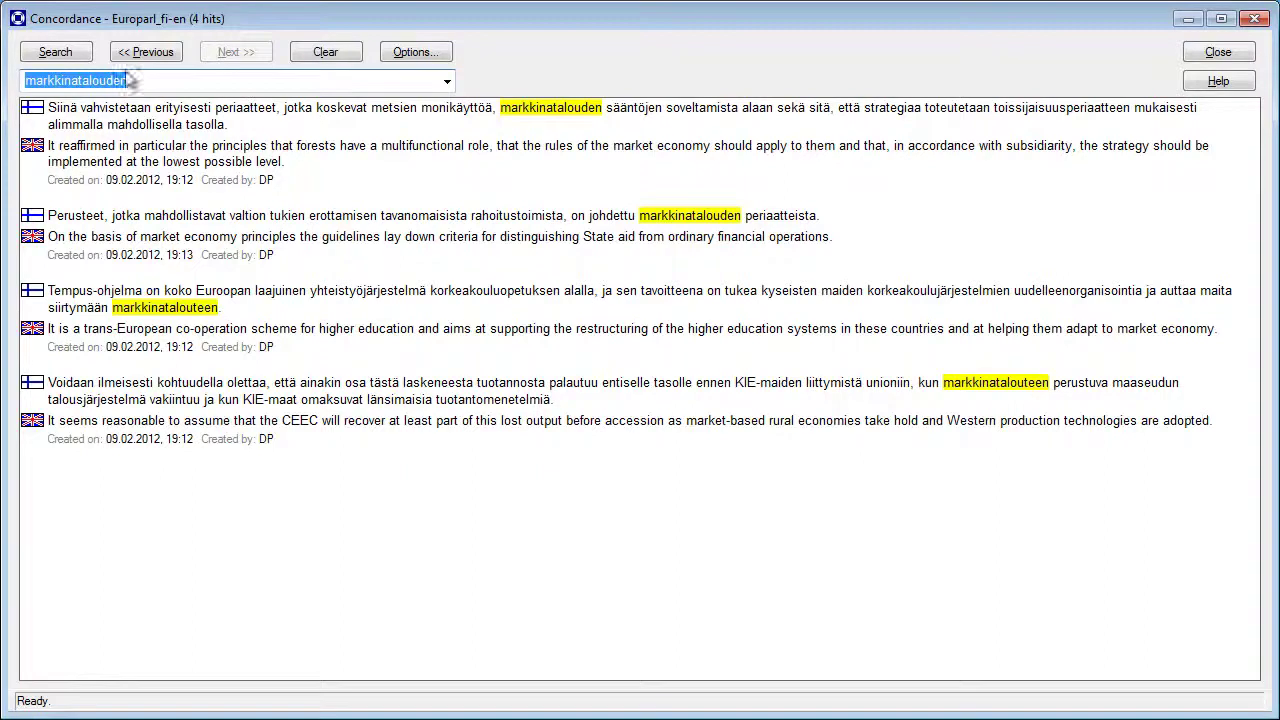
# Edit the concordance search term to 'markkinataloudella' and rerun the search.
pyautogui.click(162, 83)
pyautogui.press('BackSpace')
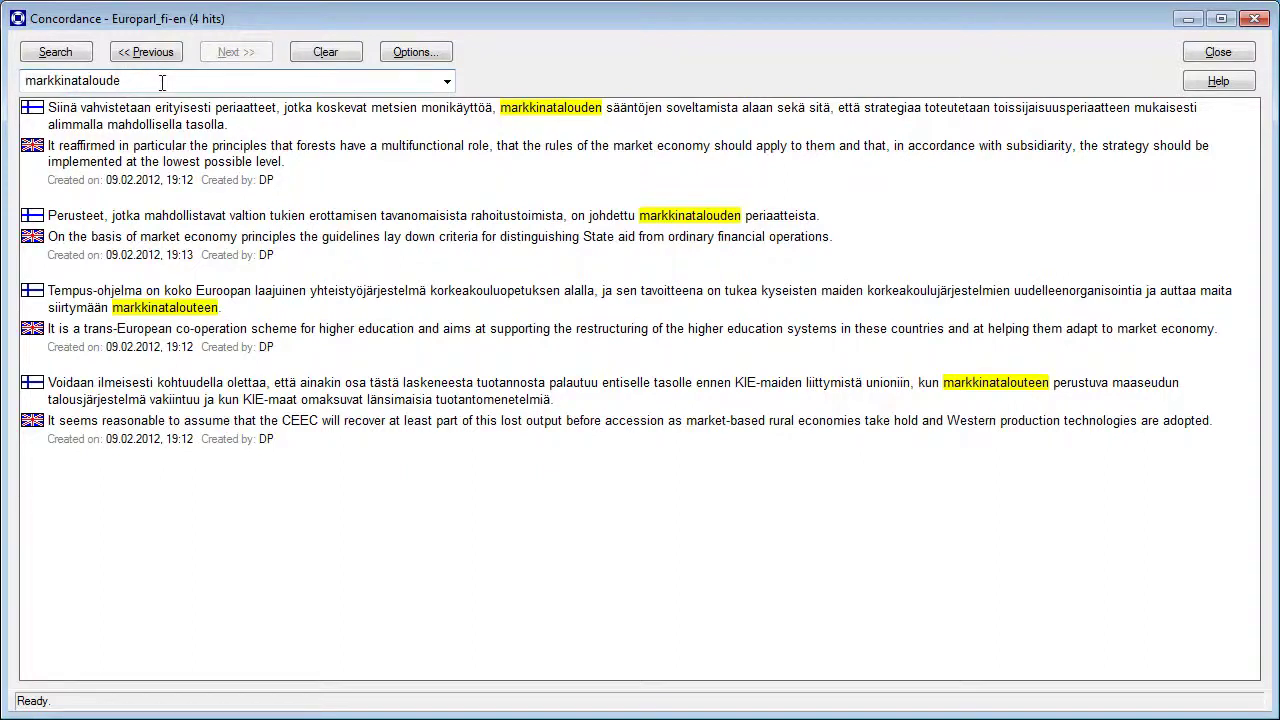
pyautogui.write('lla')
pyautogui.press('Return')
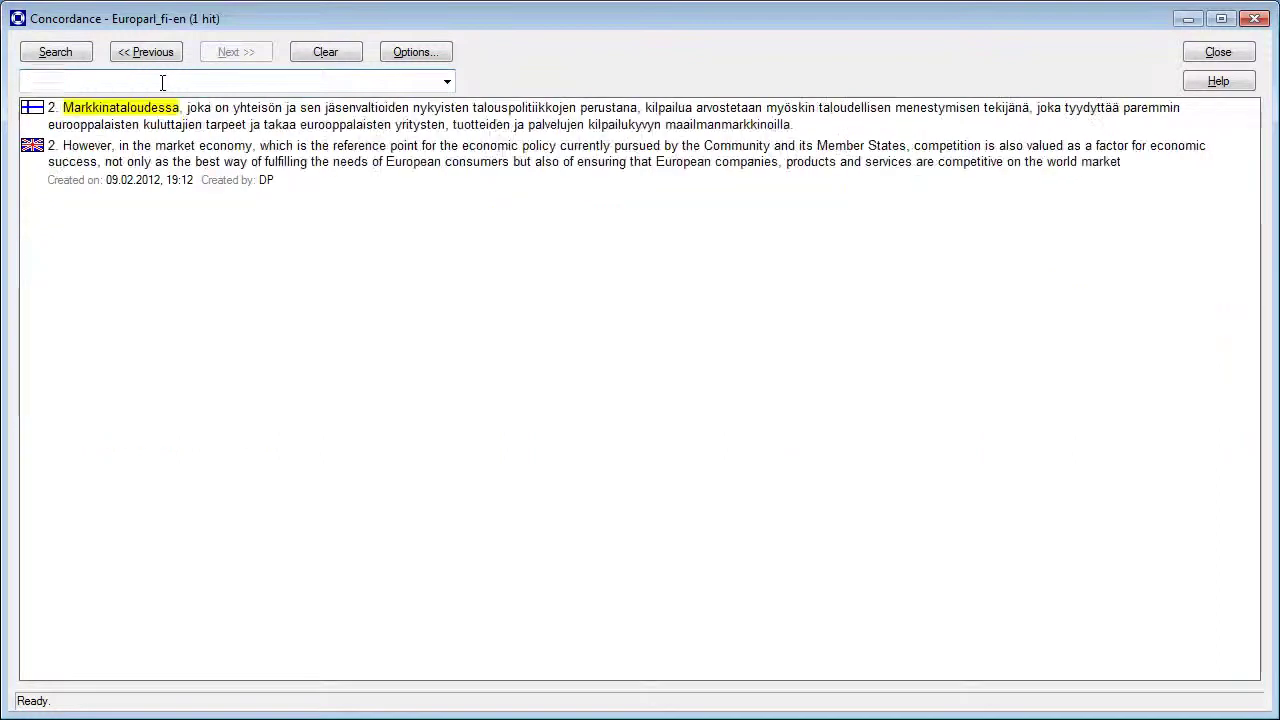